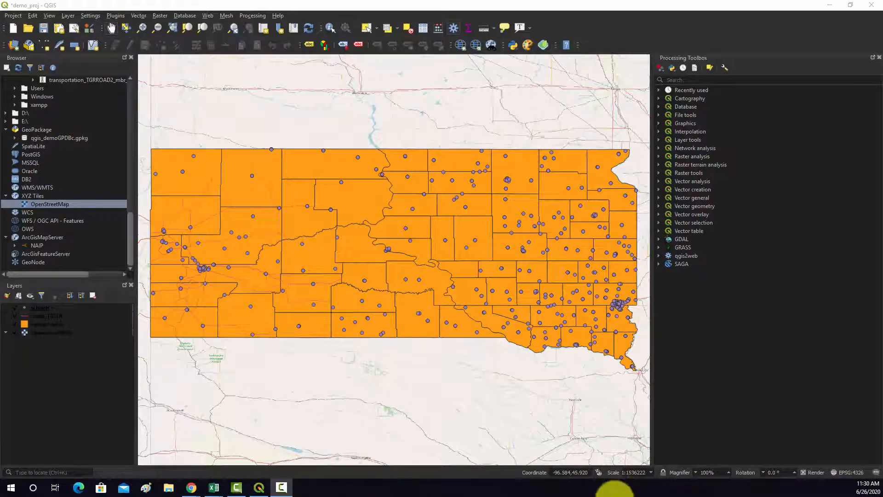
# - Hide the orange county polygon layer on the map and select the schools layer
pyautogui.click(15, 324)
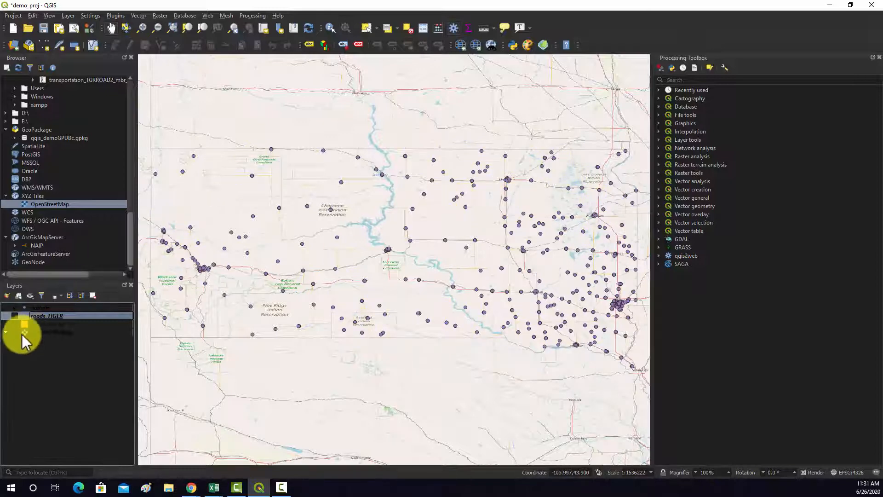
pyautogui.click(35, 308)
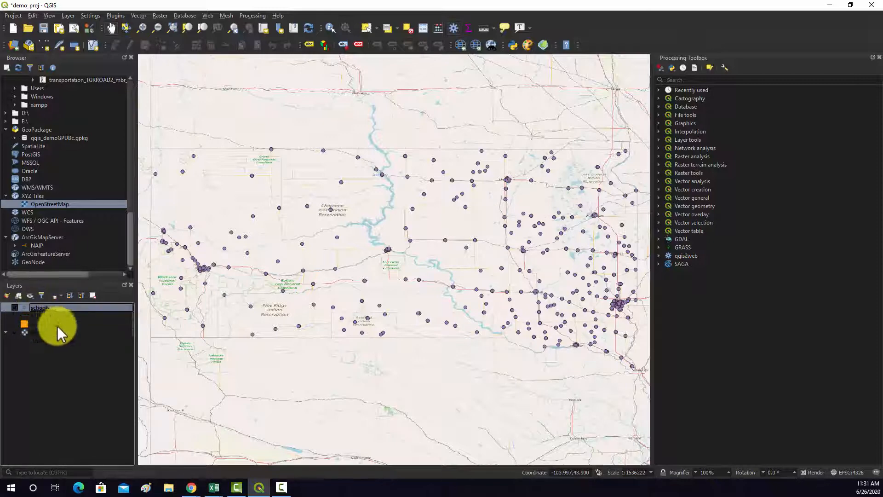
# - Bring up the Layer Styling panel for the schools layer and close it again
pyautogui.rightClick(38, 307)
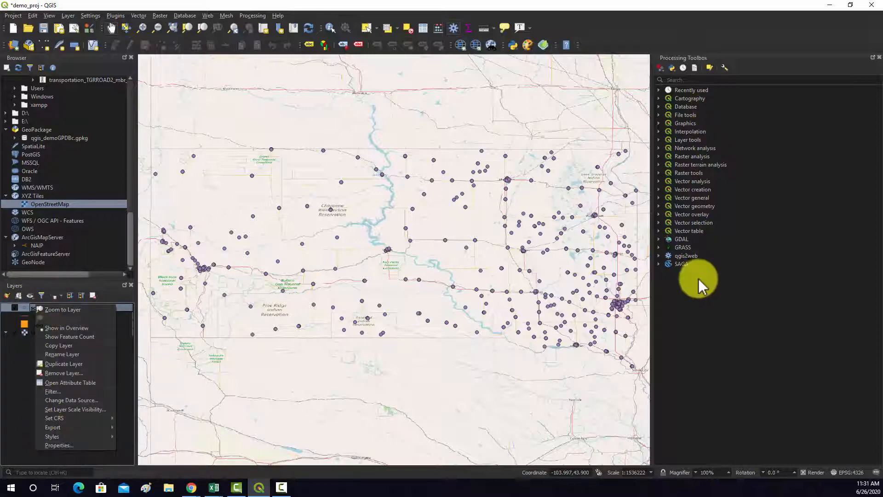
pyautogui.click(8, 295)
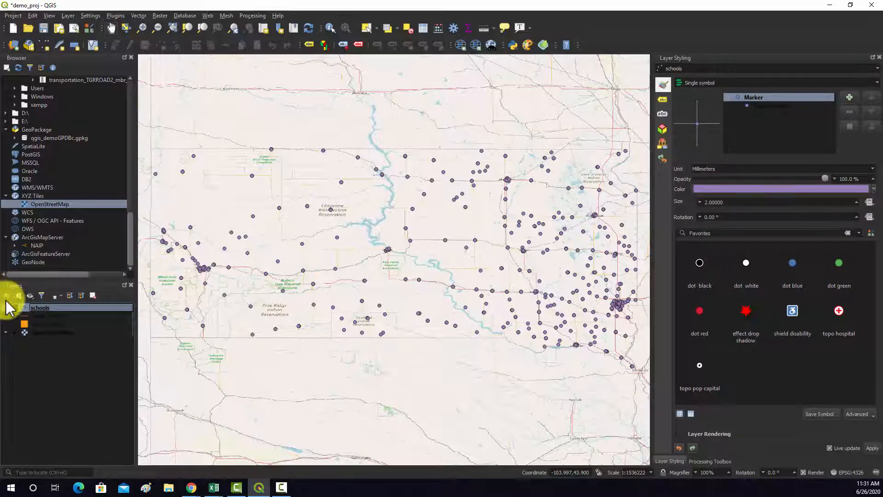
pyautogui.click(879, 58)
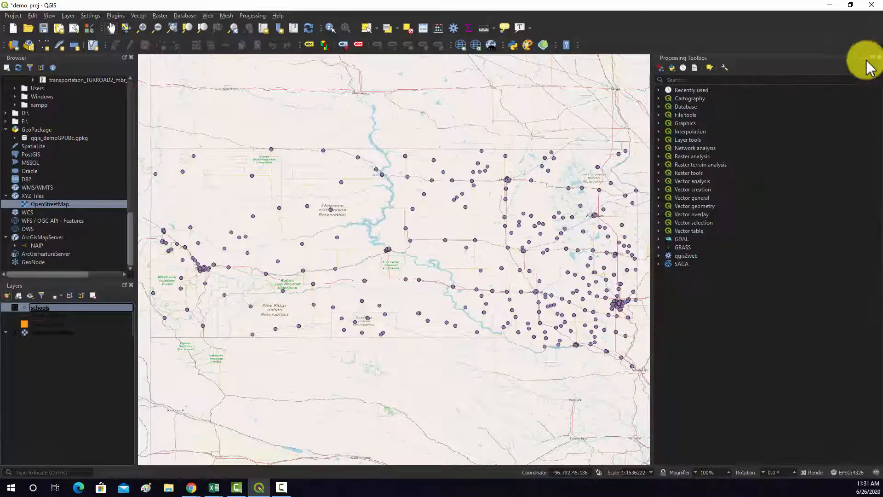
# - Open the schools layer's symbology properties, look over the simple marker's settings, and return to the overall Marker symbol
pyautogui.rightClick(44, 309)
pyautogui.click(65, 449)
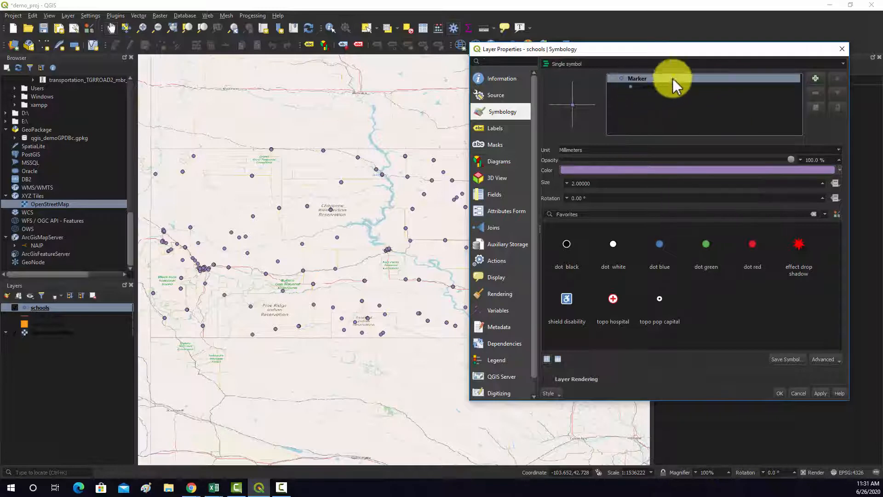
pyautogui.click(655, 88)
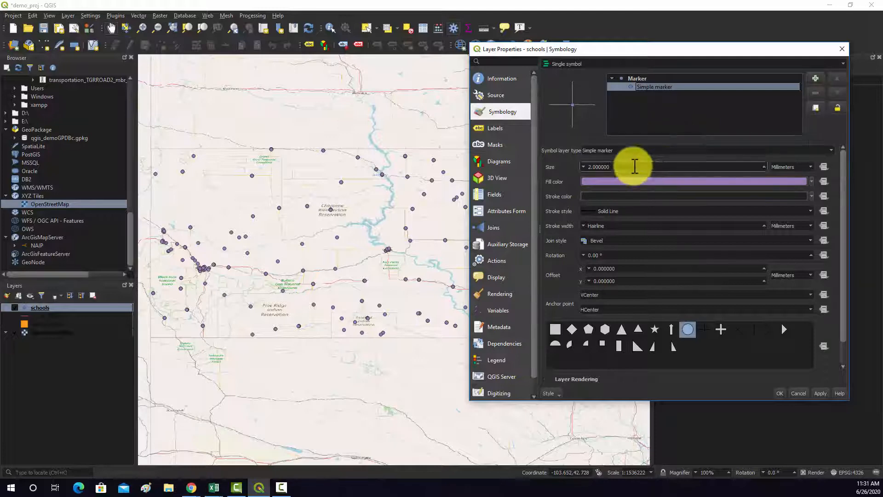
pyautogui.click(636, 77)
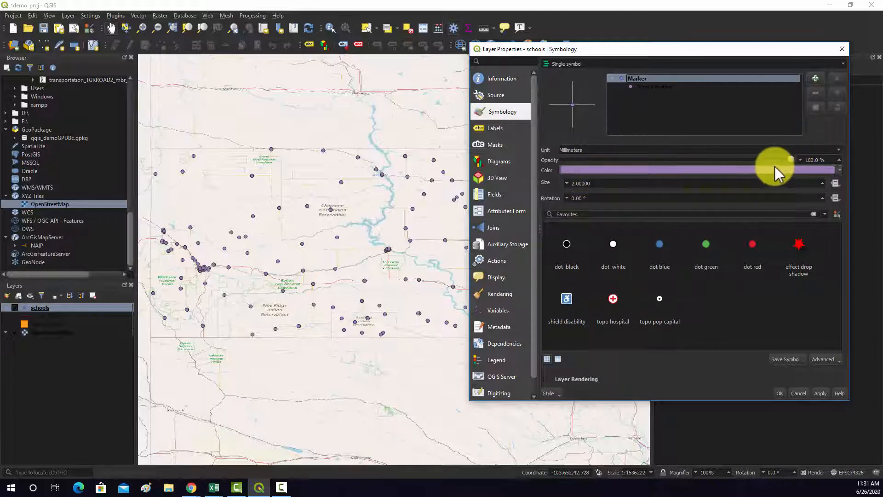
# - Try an opacity of 62% for the schools marker, restore it to 100%, and check the colour options
pyautogui.moveTo(791, 161); pyautogui.dragTo(713, 161)
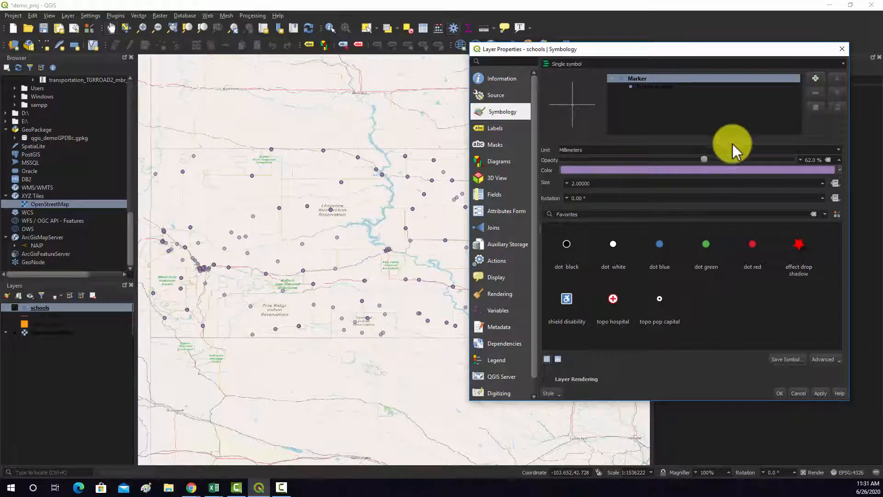
pyautogui.moveTo(704, 161); pyautogui.dragTo(798, 168)
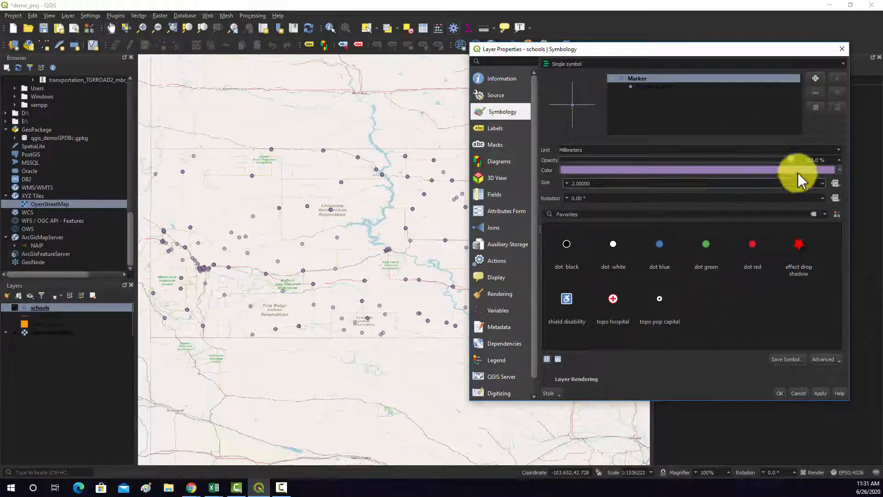
pyautogui.click(840, 171)
pyautogui.click(840, 175)
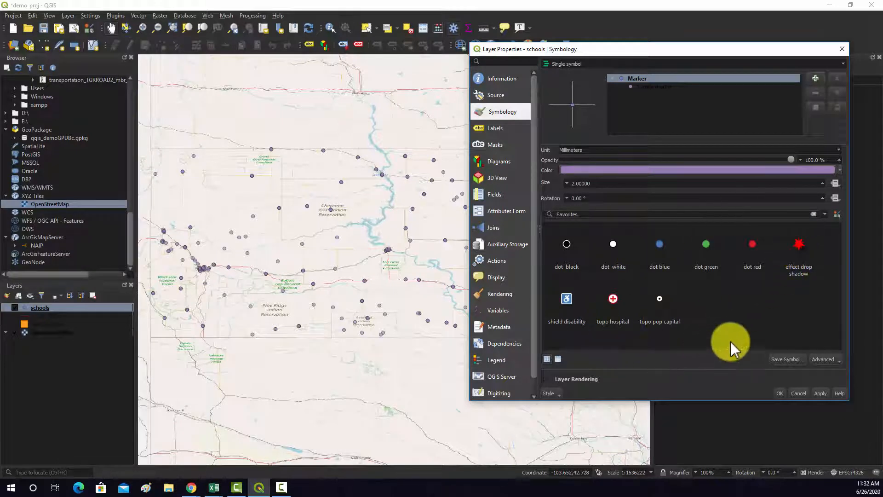
# - Apply the effect drop shadow preset to the schools layer and look at its lower simple marker's settings
pyautogui.click(797, 251)
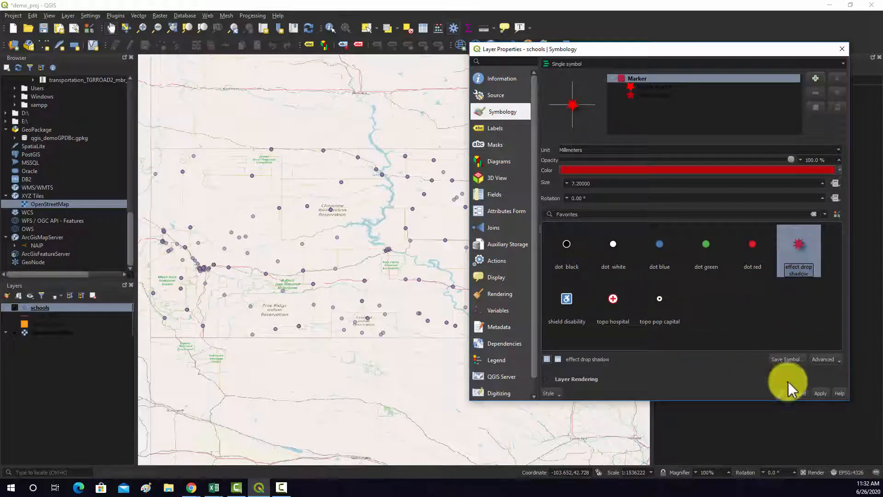
pyautogui.click(822, 393)
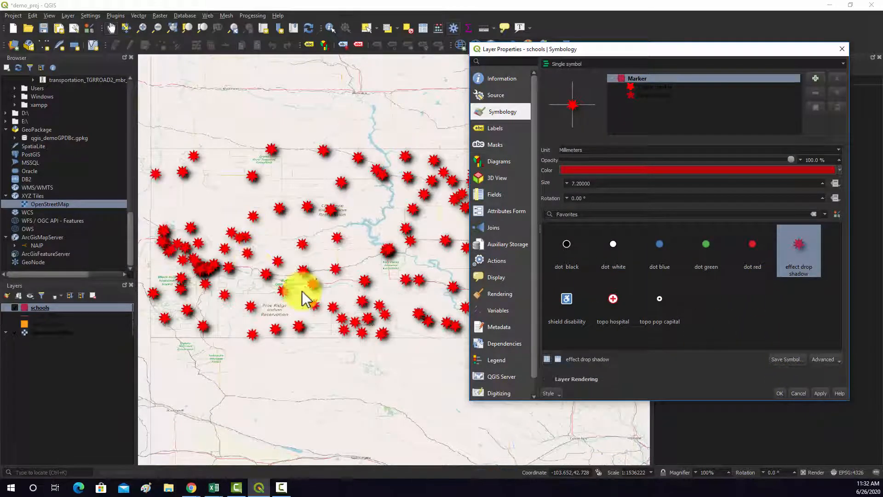
pyautogui.click(647, 95)
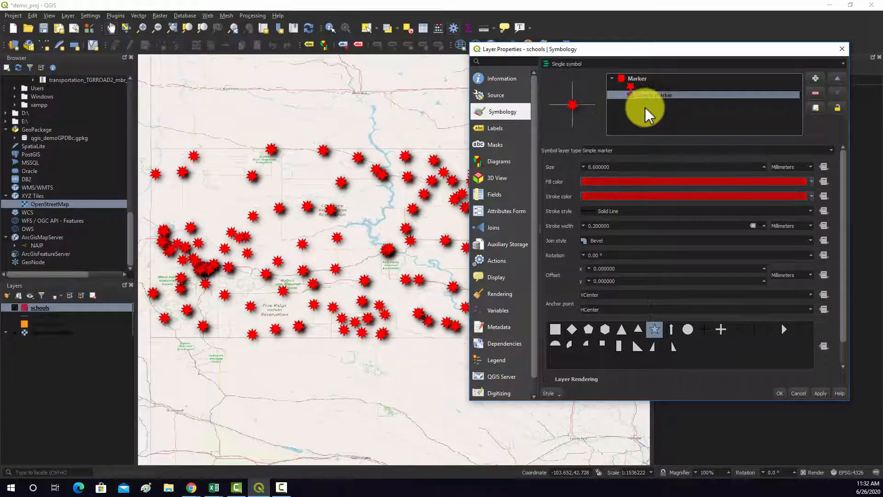
pyautogui.click(629, 78)
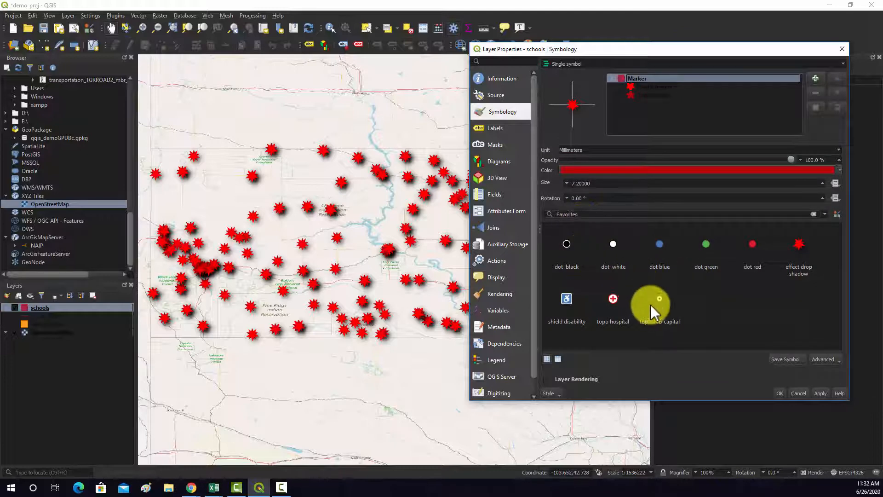
# - Apply the dot blue preset symbol to the schools layer
pyautogui.click(658, 246)
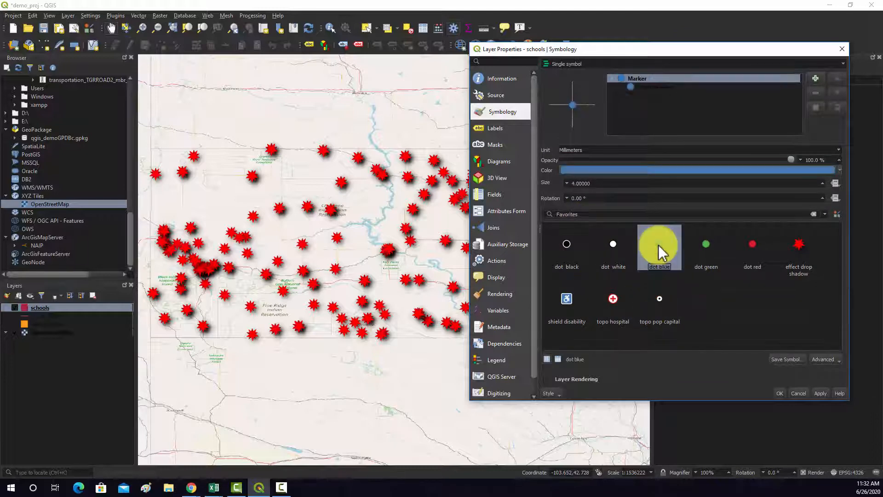
pyautogui.click(815, 393)
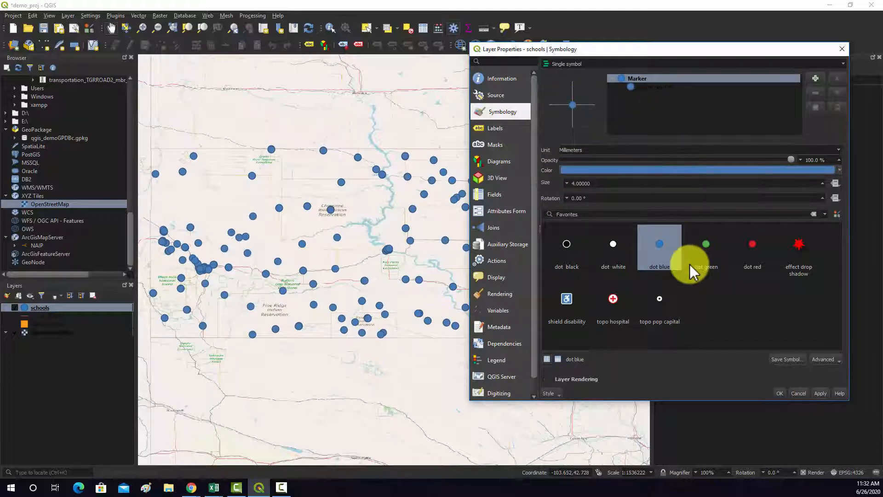
# - Open the blue dot's simple marker settings and review the available join styles without changing them
pyautogui.click(656, 88)
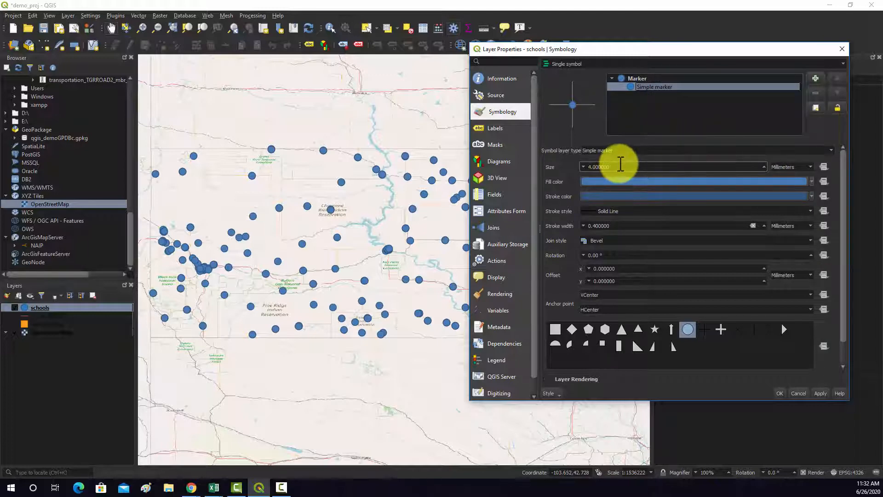
pyautogui.click(619, 166)
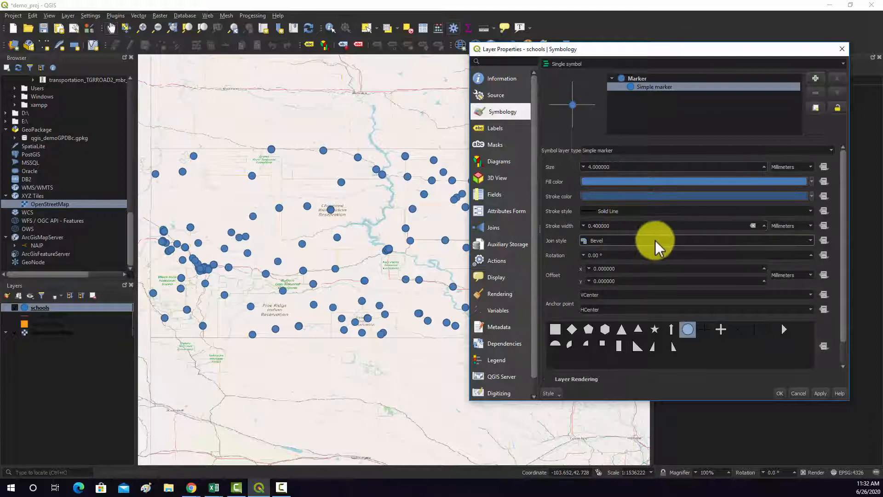
pyautogui.click(811, 241)
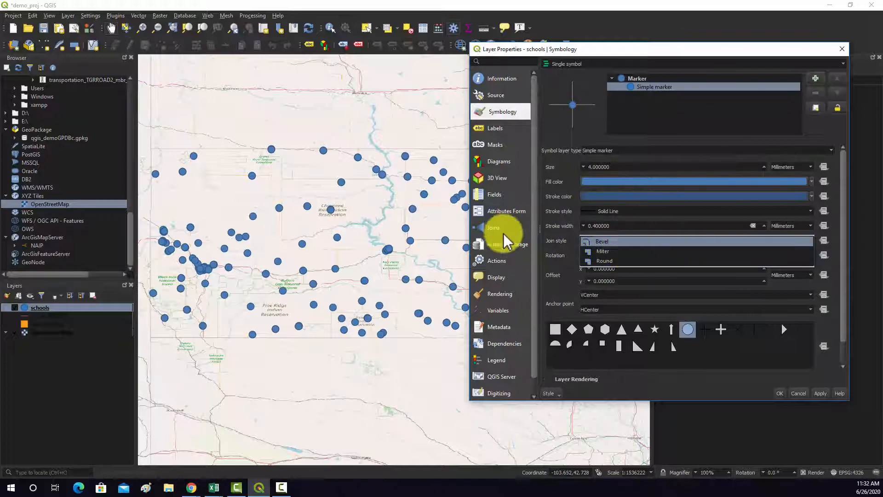
pyautogui.click(556, 262)
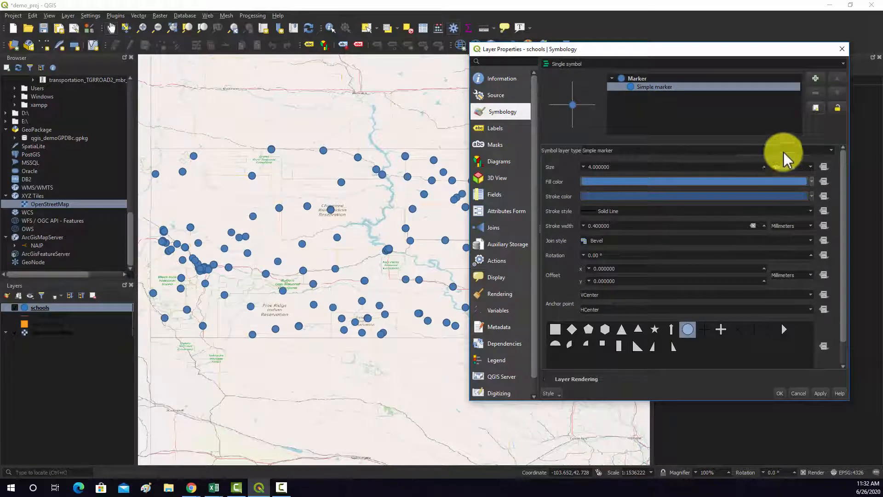
# - Switch the simple marker's size unit to Points, set the size to 12, and apply it to the map
pyautogui.click(811, 169)
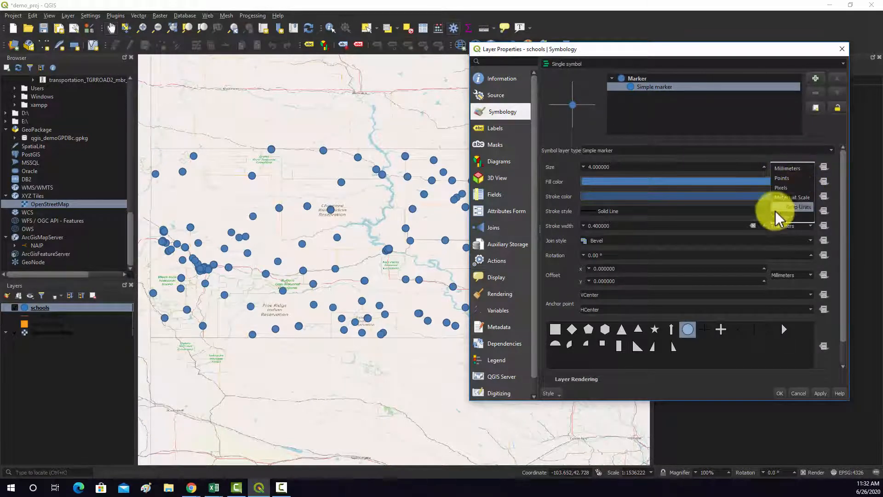
pyautogui.click(789, 178)
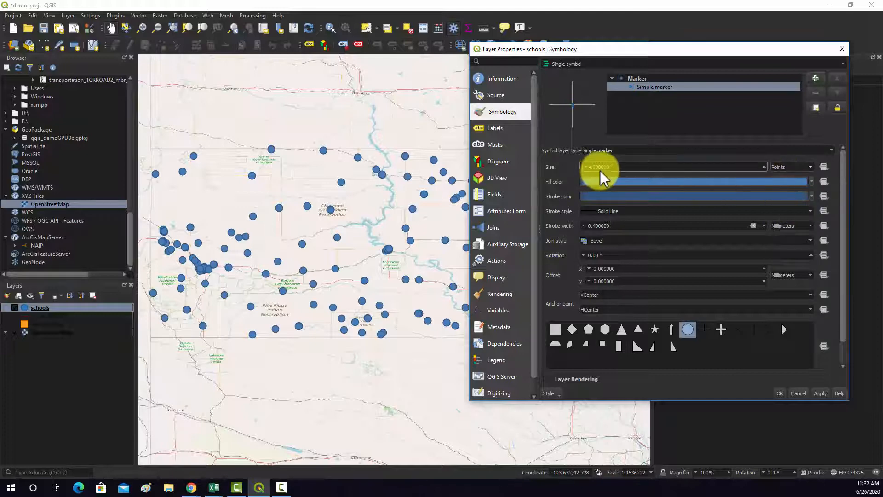
pyautogui.moveTo(627, 169); pyautogui.dragTo(514, 172)
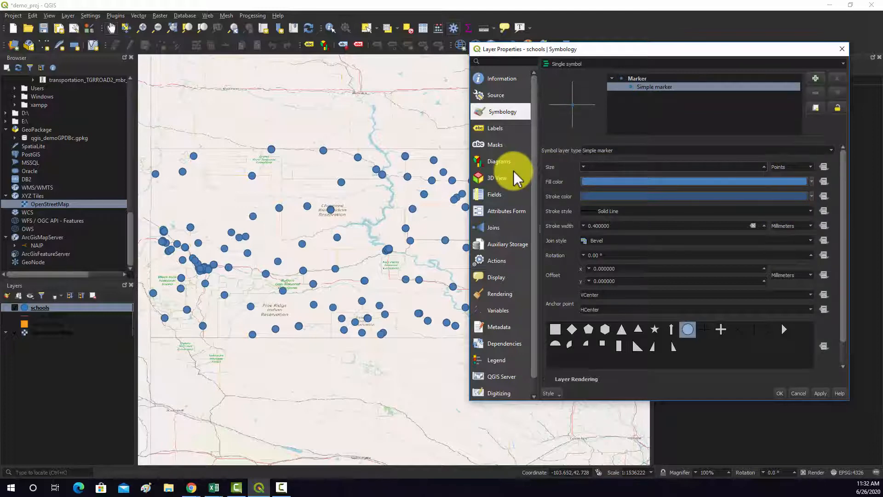
pyautogui.write('12')
pyautogui.click(816, 393)
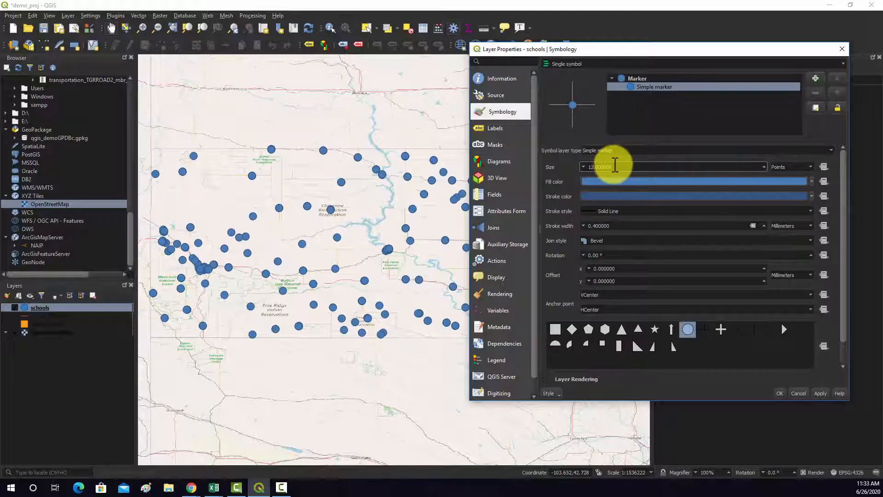
# - Enlarge the simple marker to 24 points and apply the change to the schools layer
pyautogui.moveTo(617, 165); pyautogui.dragTo(582, 166)
pyautogui.press('BackSpace')
pyautogui.write('24')
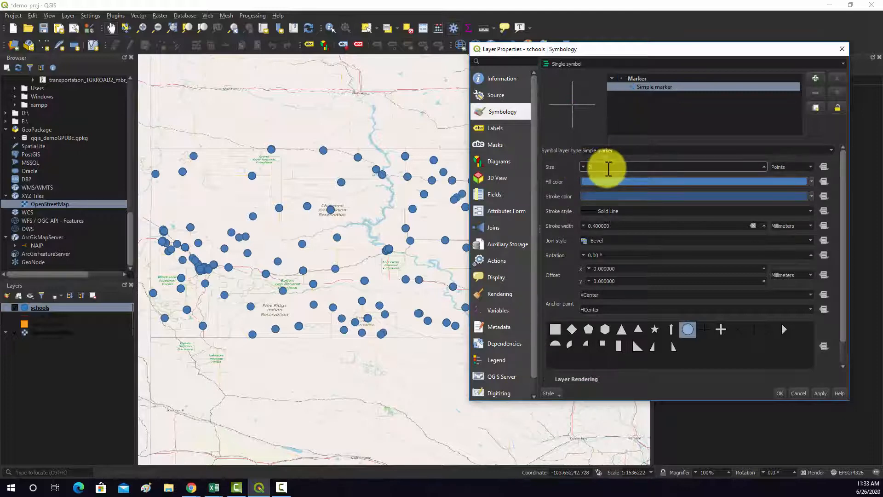
pyautogui.click(818, 393)
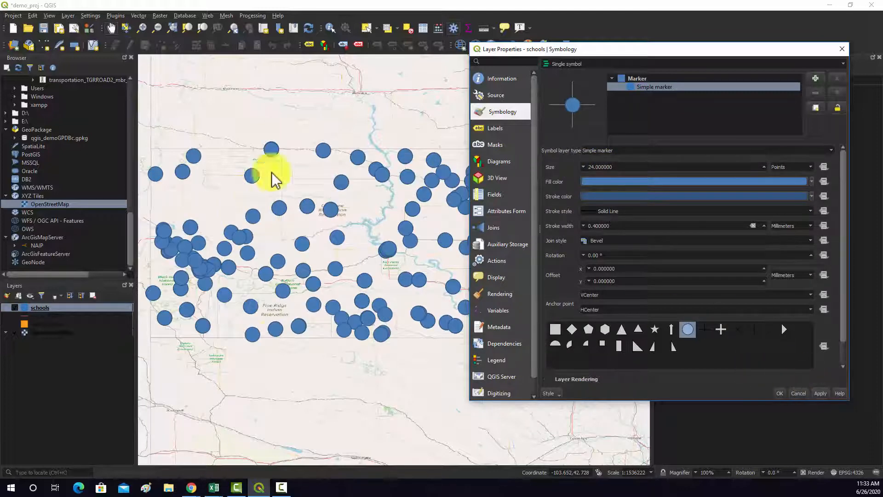
# - Set the simple marker's size back to 12 points and apply the change
pyautogui.doubleClick(651, 168)
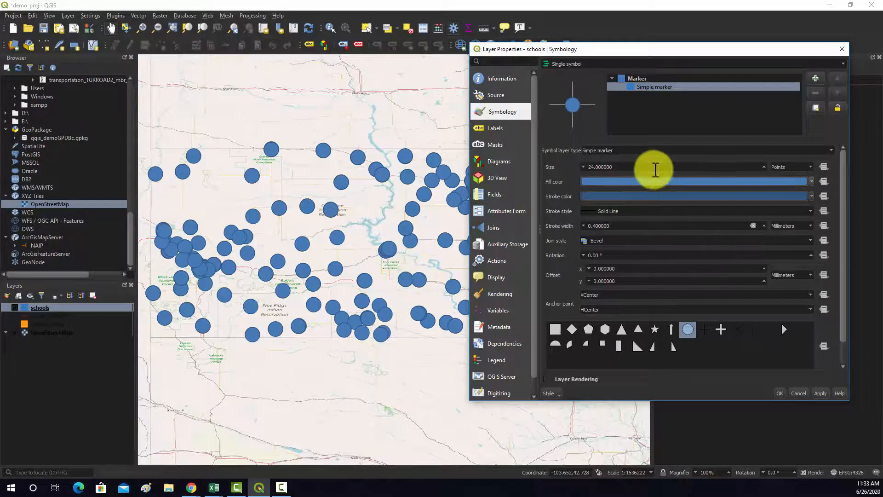
pyautogui.press('BackSpace')
pyautogui.write('12')
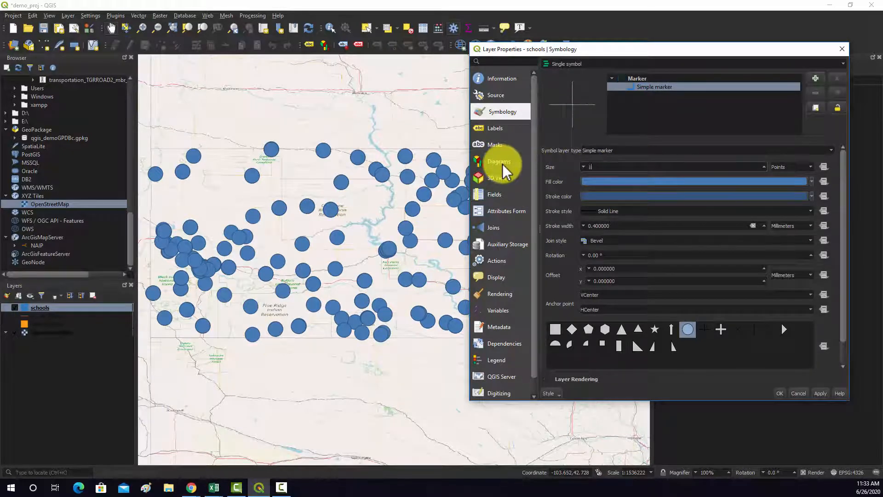
pyautogui.click(821, 393)
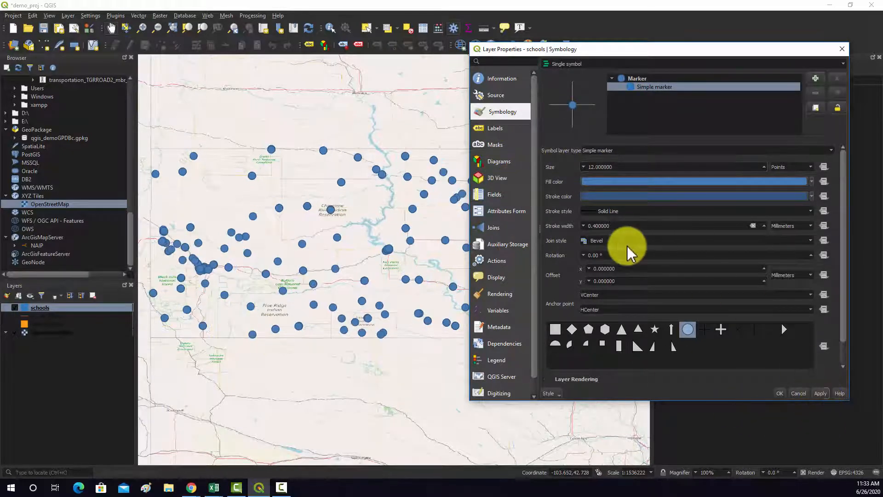
# - Open the fill colour selector and examine its colour wheel, colour box, recent colours and sampling options
pyautogui.click(813, 182)
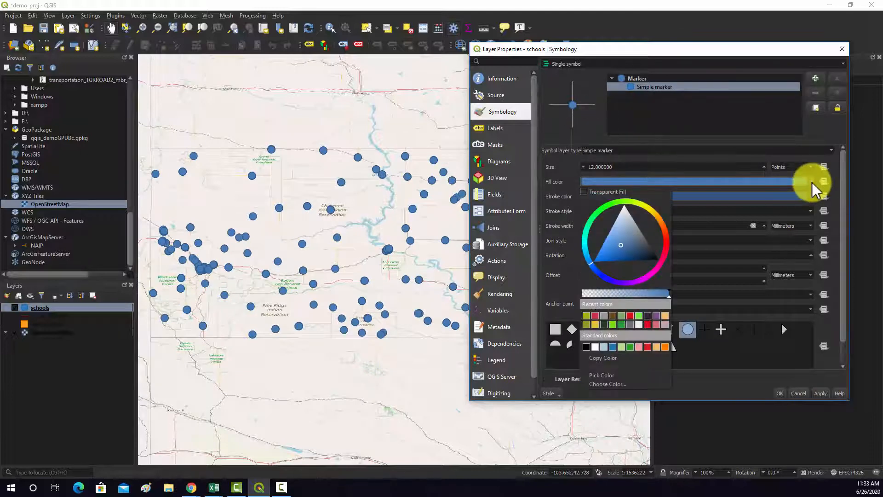
pyautogui.click(773, 183)
pyautogui.click(772, 183)
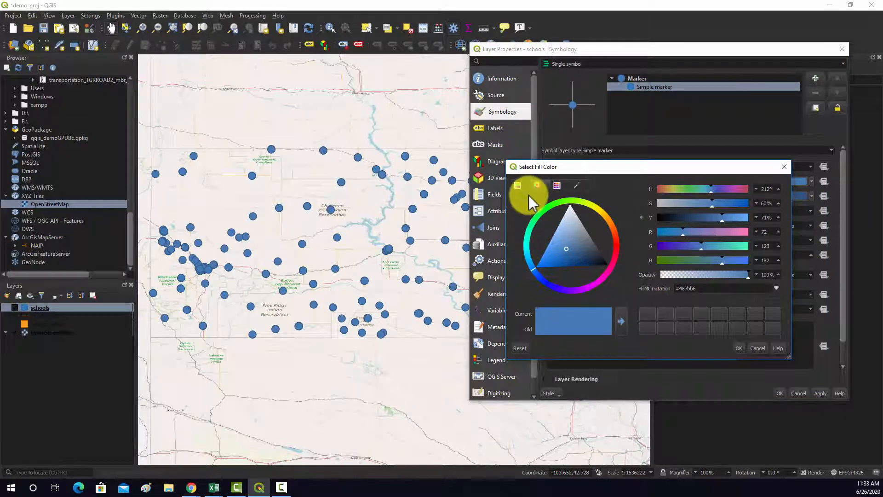
pyautogui.click(557, 186)
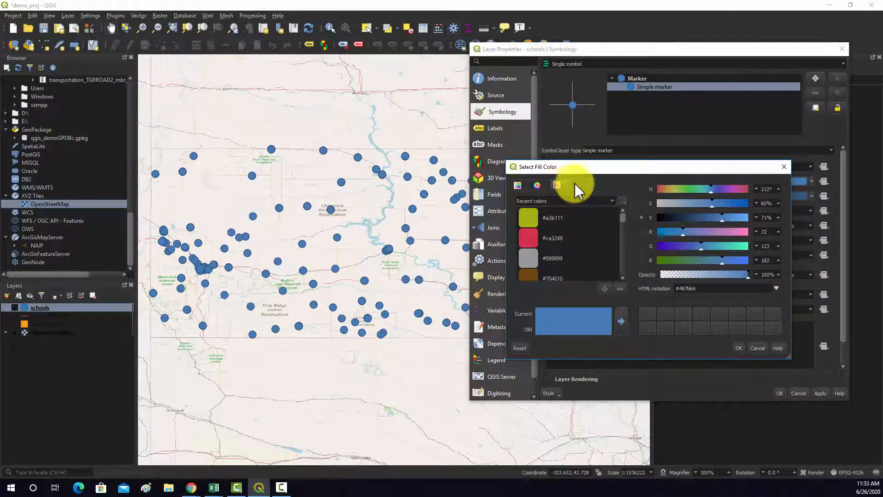
pyautogui.scroll(-8, 567, 234)
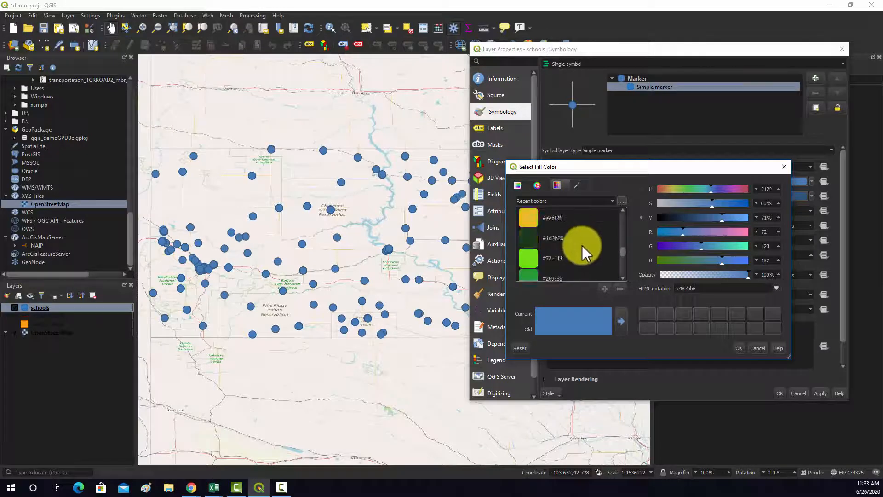
pyautogui.scroll(8, 583, 246)
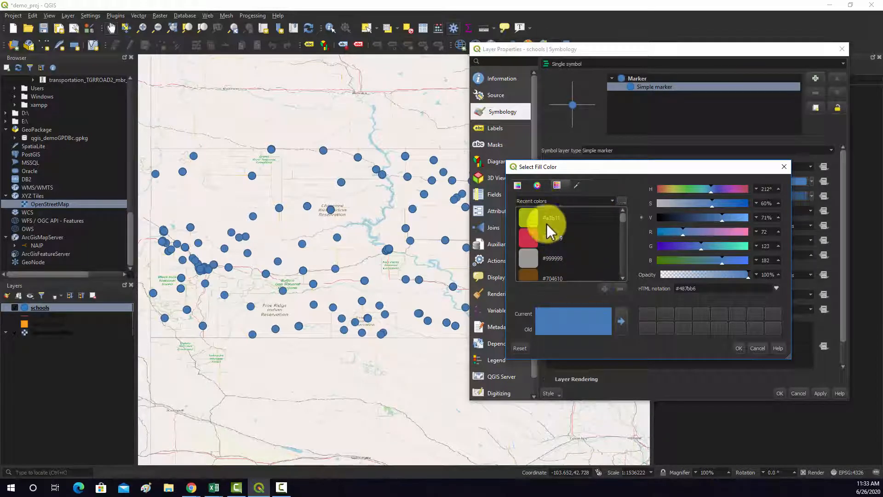
pyautogui.click(577, 186)
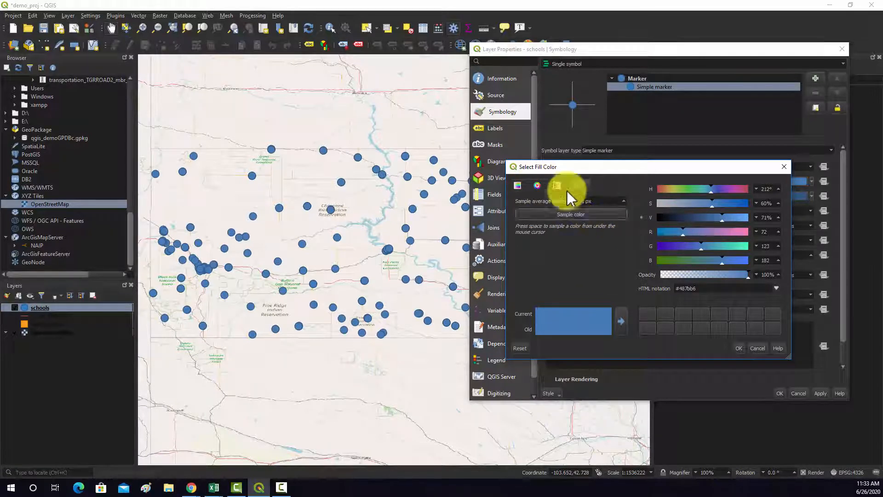
pyautogui.click(535, 187)
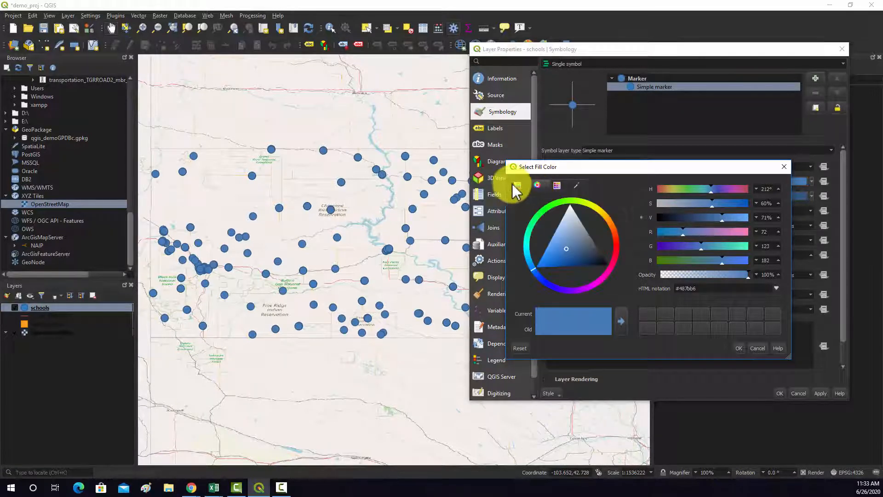
pyautogui.click(515, 186)
pyautogui.click(536, 187)
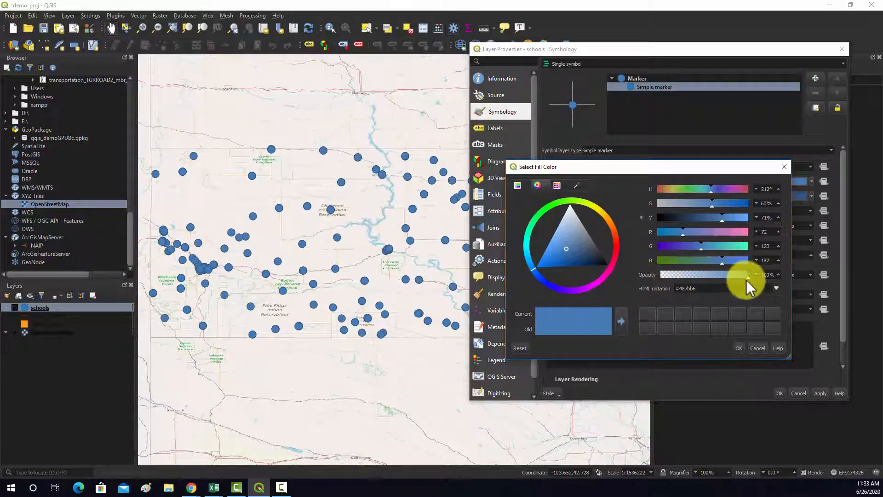
# - Give the simple marker a grey fill by entering its HTML notation, and apply it to the schools layer
pyautogui.moveTo(707, 287); pyautogui.dragTo(655, 288)
pyautogui.click(710, 292)
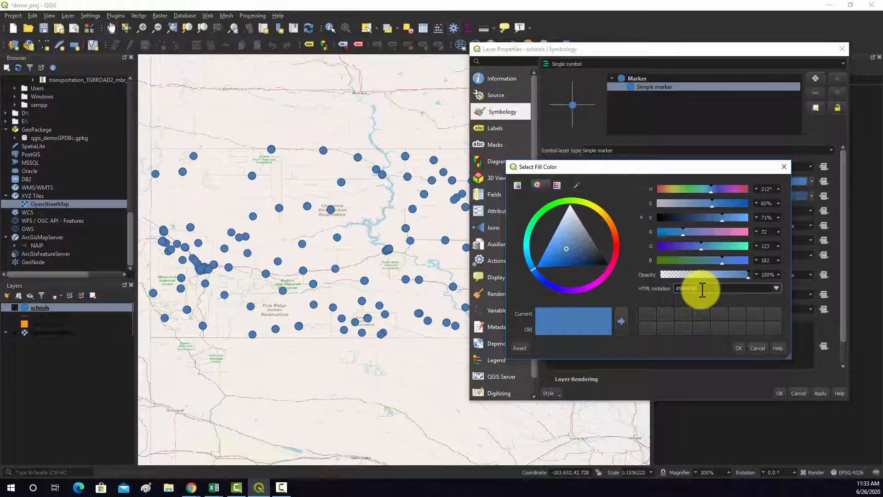
pyautogui.click(739, 349)
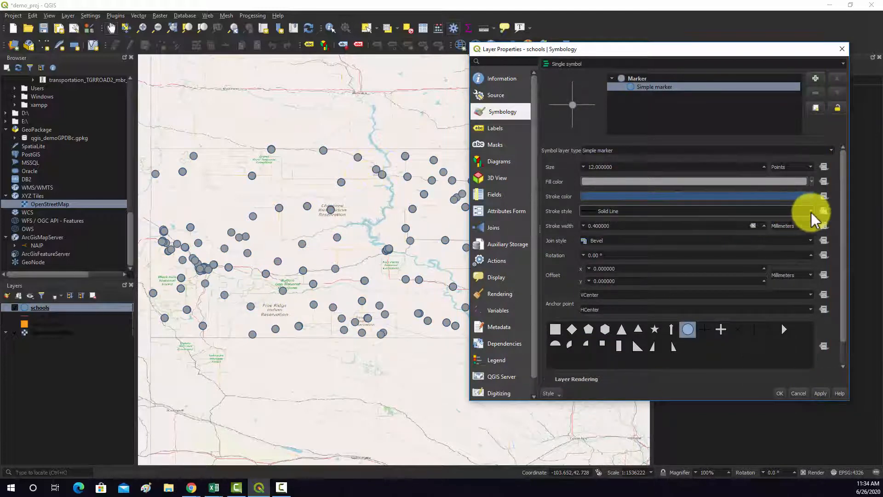
# - Give the simple marker a light red stroke with a width of 1 point, and apply it to the map
pyautogui.click(812, 196)
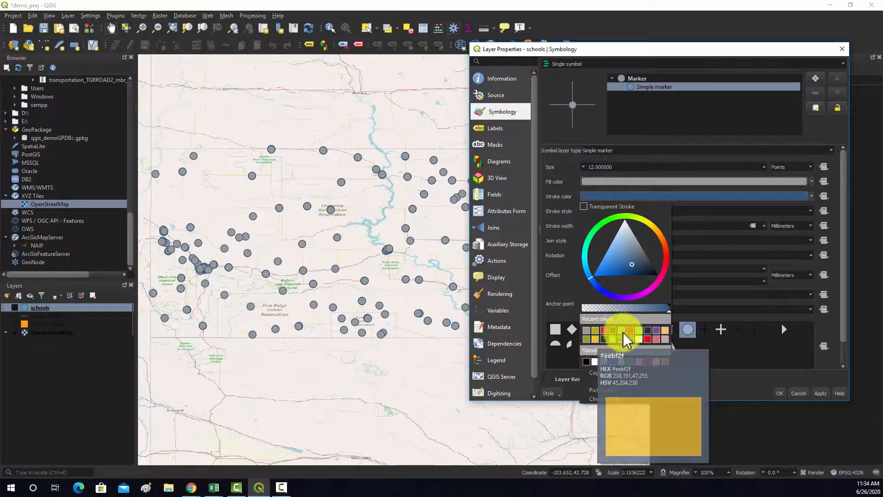
pyautogui.click(654, 339)
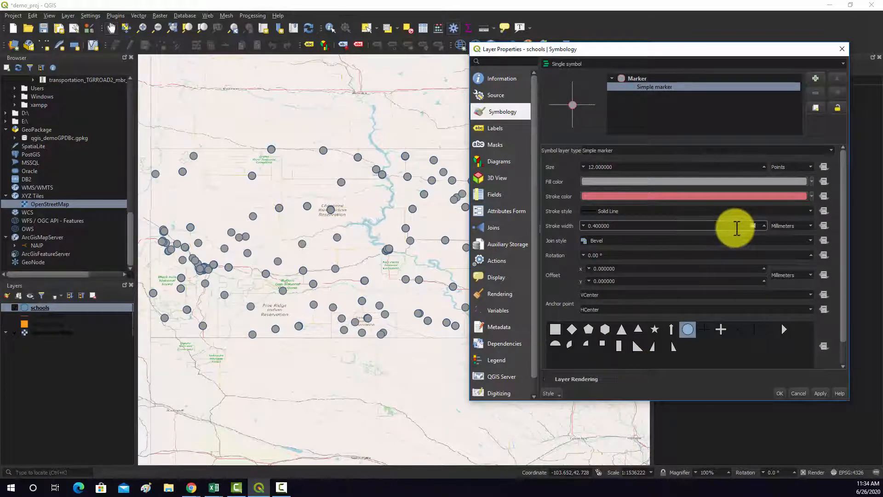
pyautogui.click(806, 227)
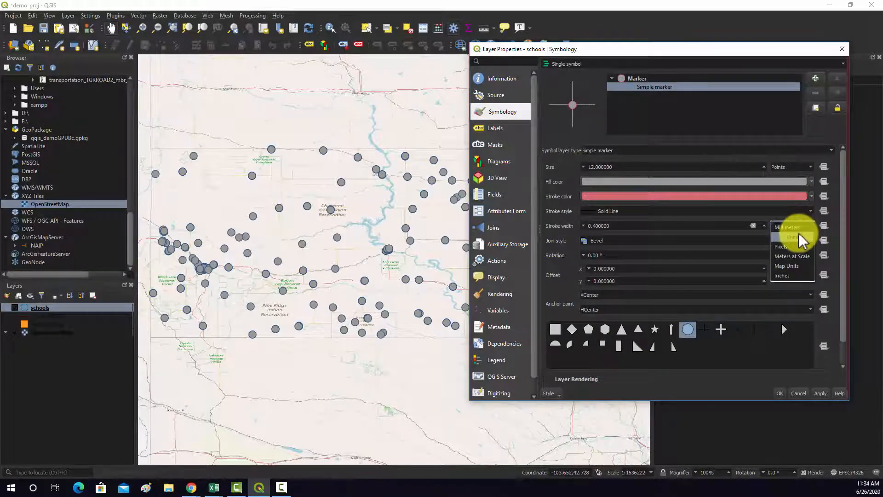
pyautogui.click(792, 234)
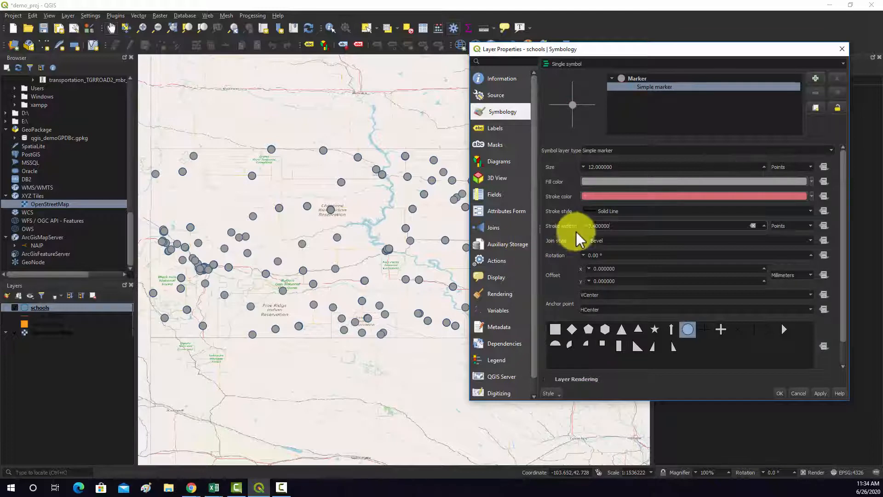
pyautogui.click(609, 225)
pyautogui.press('BackSpace')
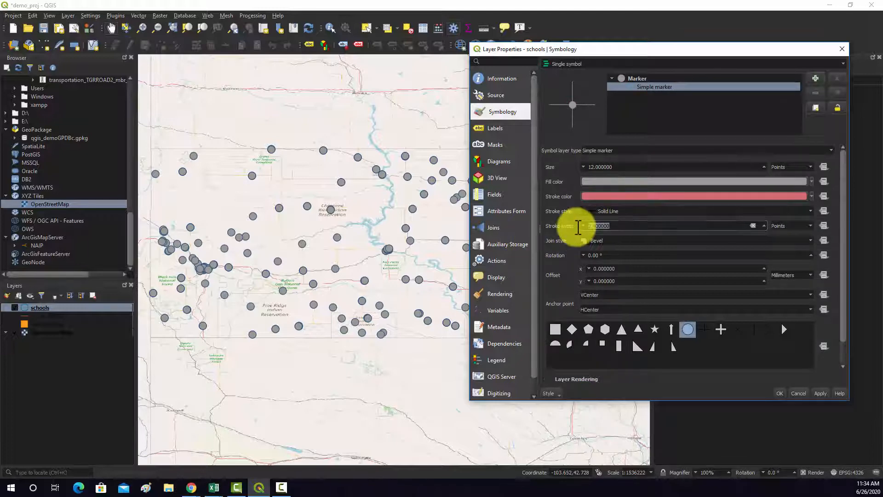
pyautogui.write('1')
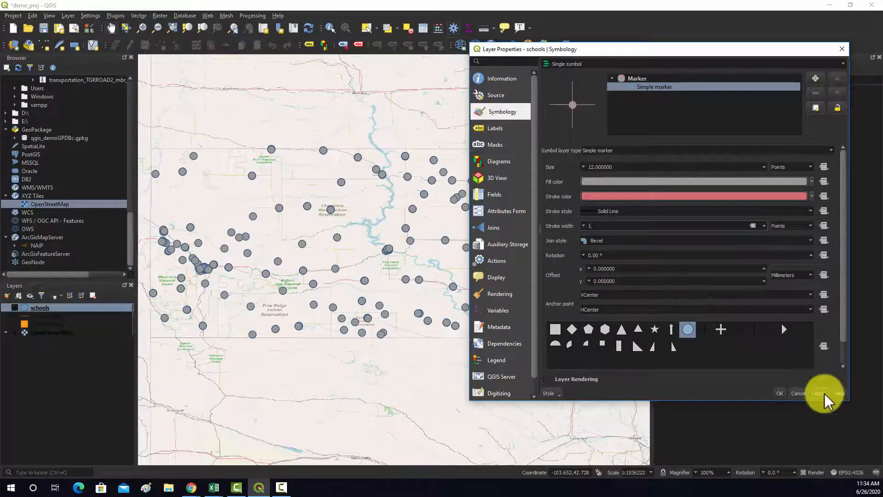
pyautogui.click(821, 394)
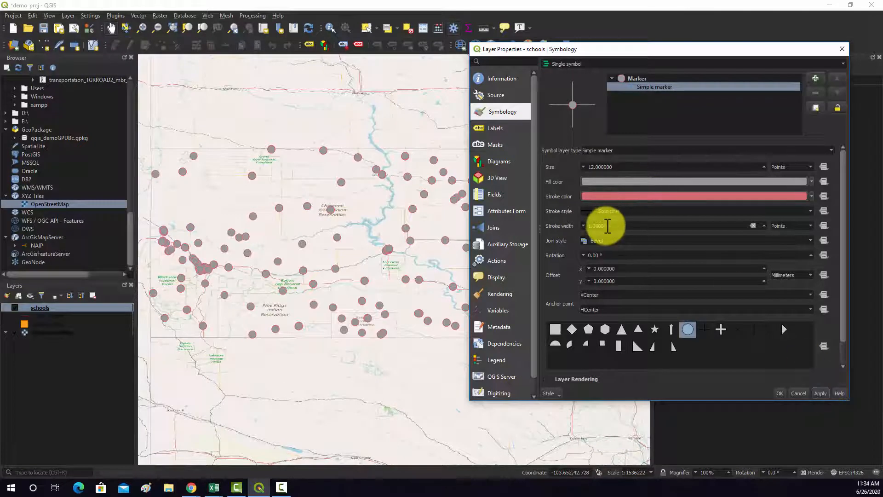
# - Thicken the marker's stroke to 2 points, accept the layer properties, and check the restyled schools up close on the map
pyautogui.moveTo(611, 225); pyautogui.dragTo(583, 226)
pyautogui.write('2')
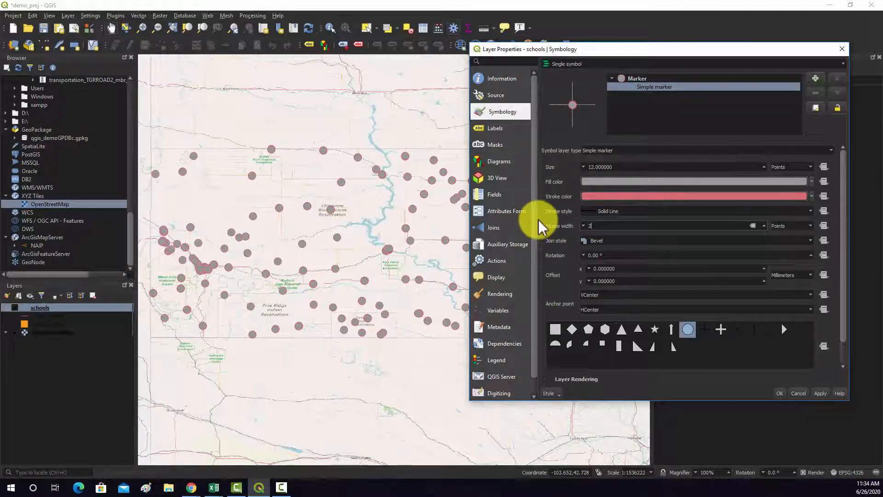
pyautogui.click(821, 393)
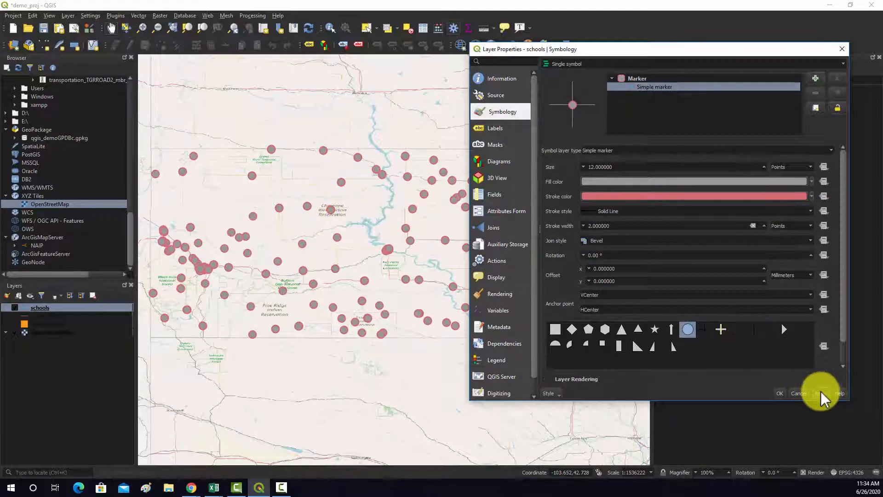
pyautogui.click(779, 393)
pyautogui.scroll(2, 377, 188)
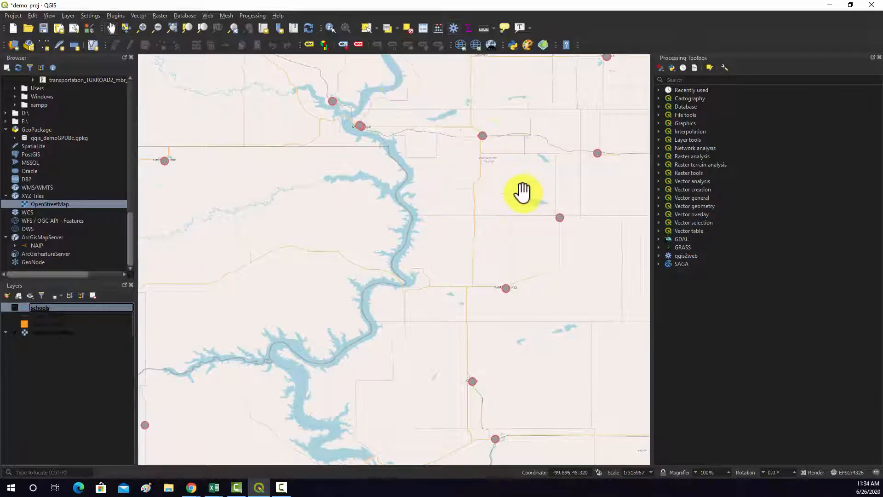
# - Reopen the schools layer's properties, find the topo airport symbol by searching for "airport", and apply it to the layer
pyautogui.rightClick(40, 308)
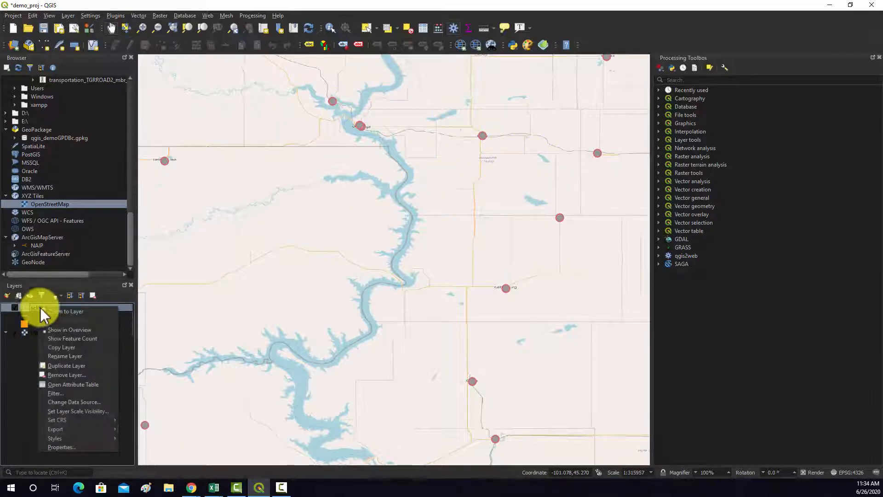
pyautogui.click(81, 446)
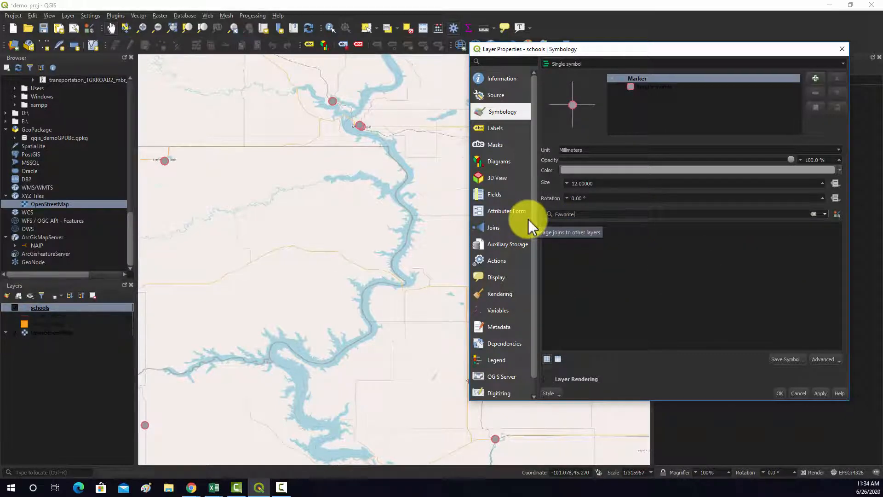
pyautogui.write('airpo')
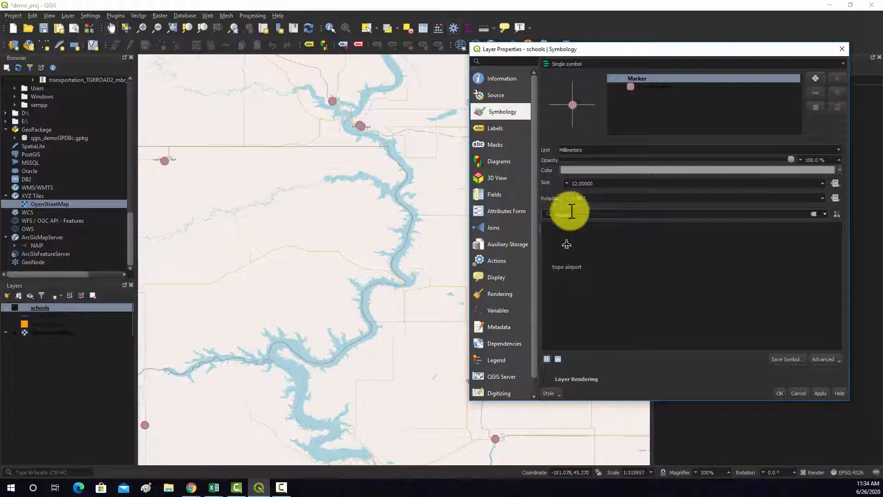
pyautogui.click(565, 257)
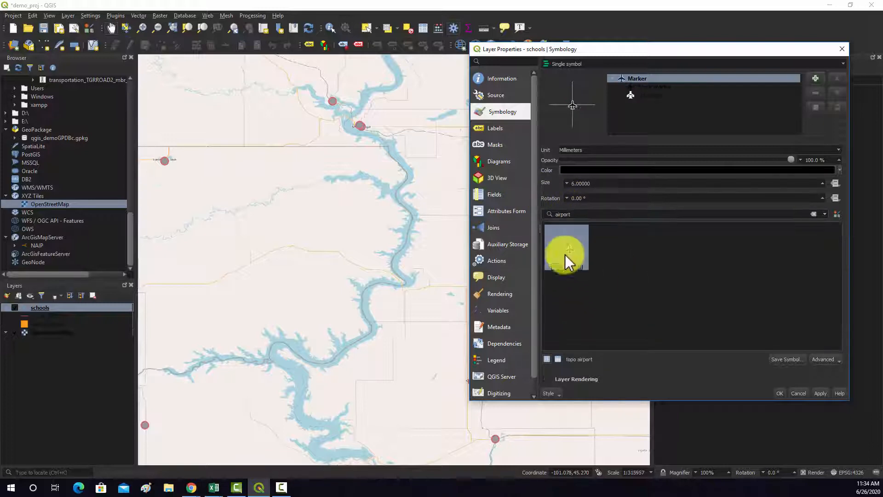
pyautogui.click(819, 393)
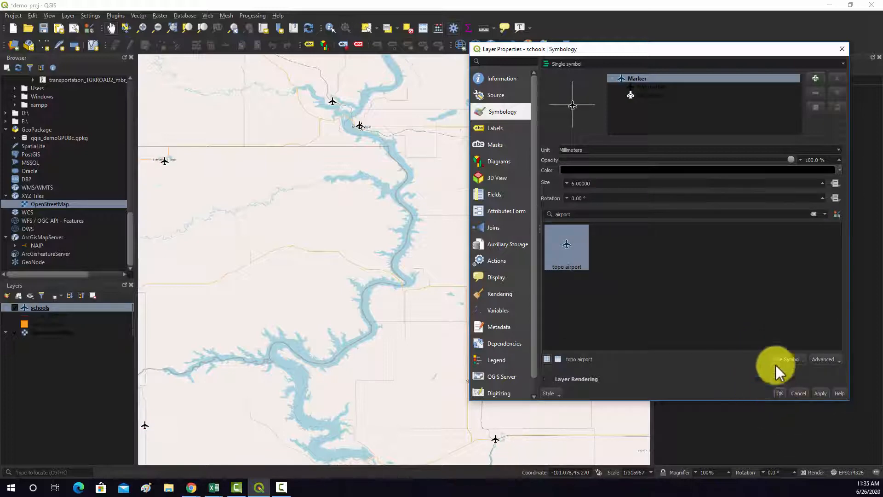
# - Compare the settings of the two SVG marker layers that make up the airport symbol
pyautogui.click(649, 89)
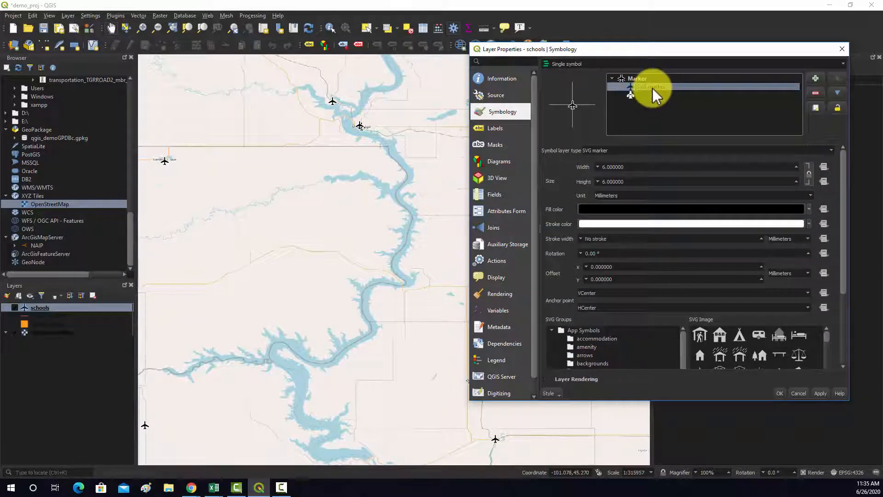
pyautogui.click(652, 93)
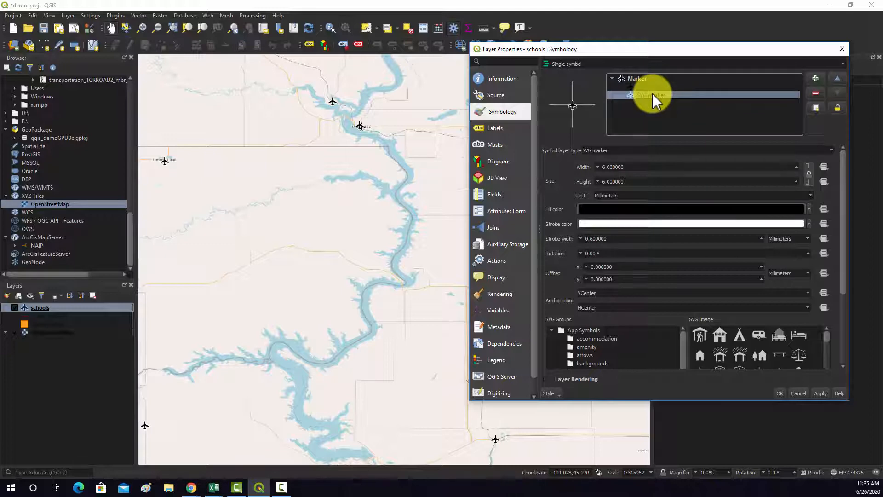
pyautogui.click(651, 88)
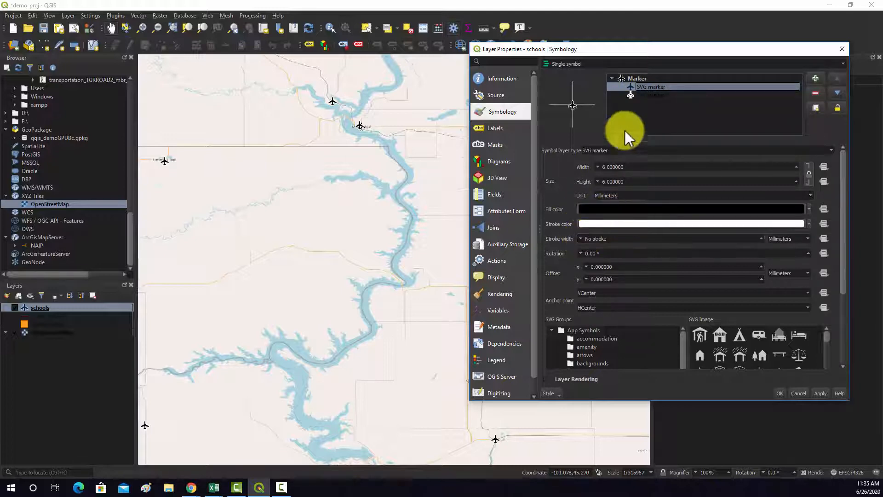
pyautogui.click(641, 95)
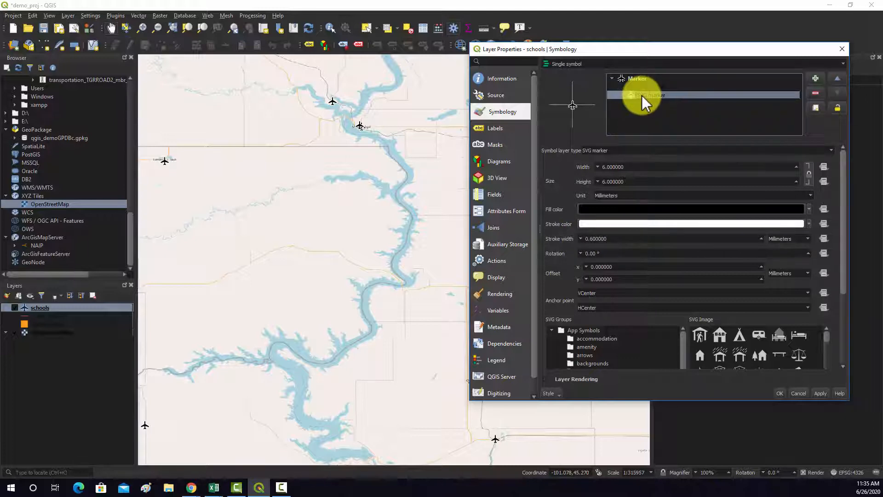
pyautogui.scroll(-3, 596, 238)
pyautogui.scroll(3, 607, 236)
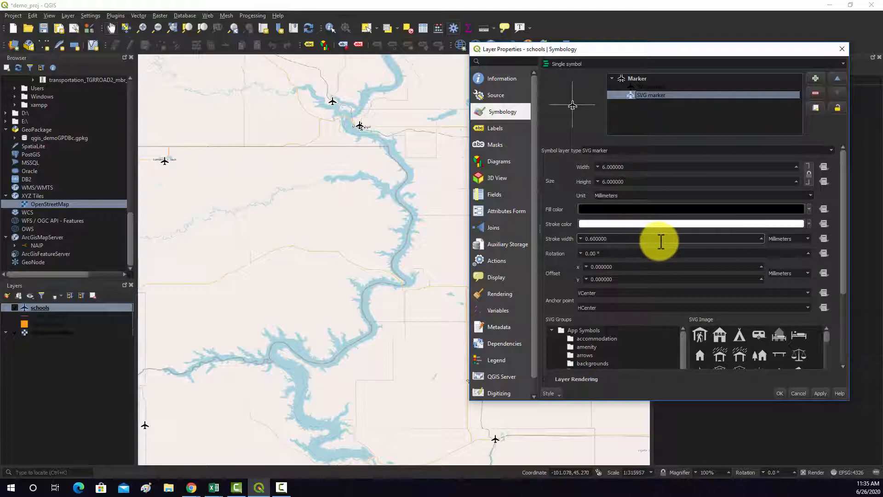
# - Change the fill colour of the upper SVG marker layer to green
pyautogui.click(651, 87)
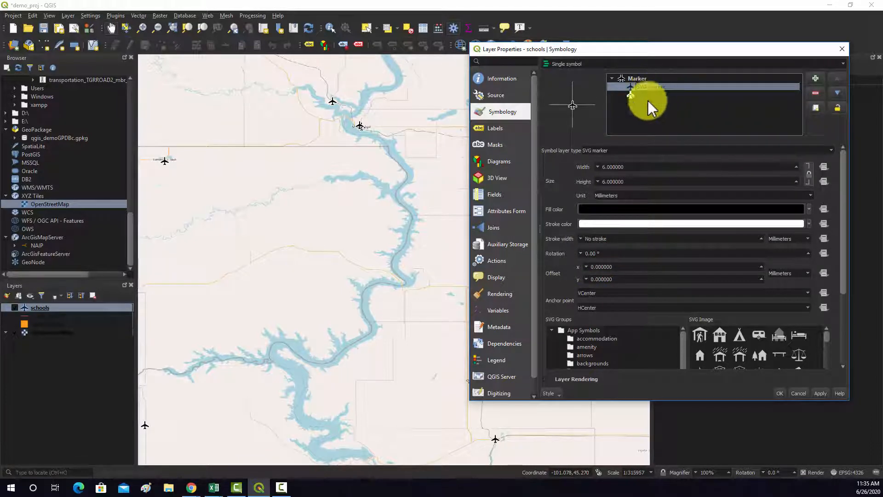
pyautogui.click(809, 209)
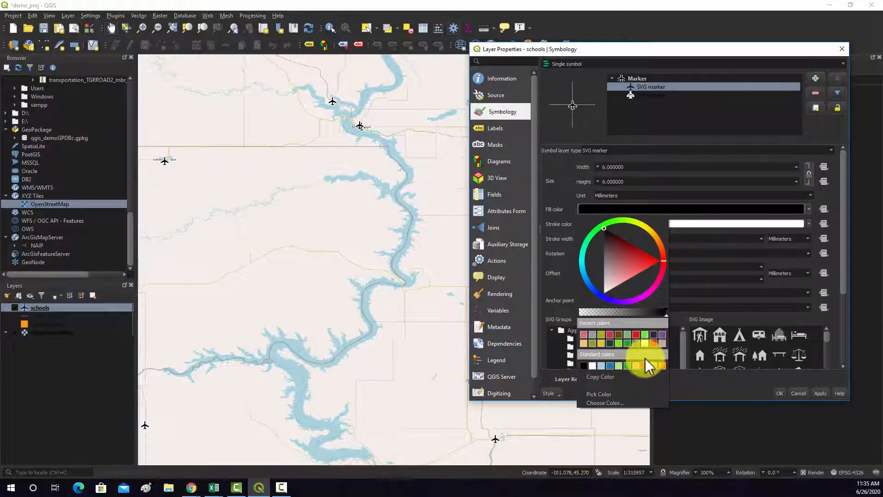
pyautogui.click(629, 334)
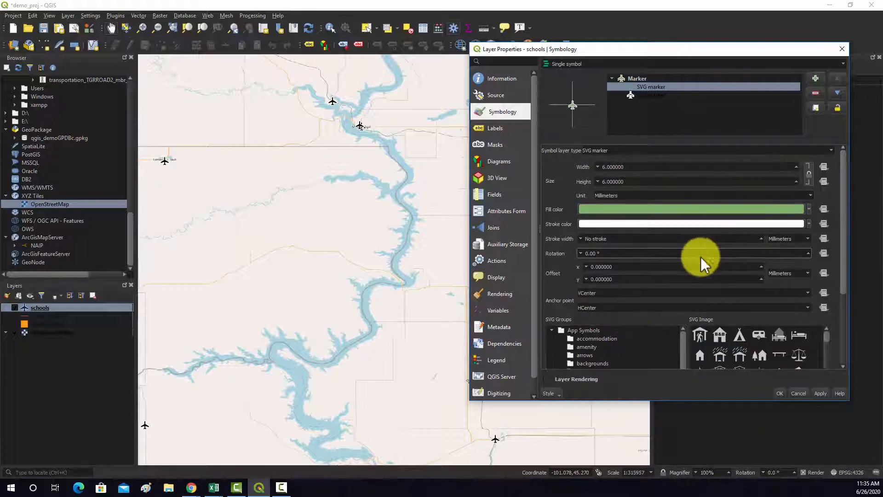
# - Set the lower SVG marker layer's stroke width to 1.5 points
pyautogui.click(647, 95)
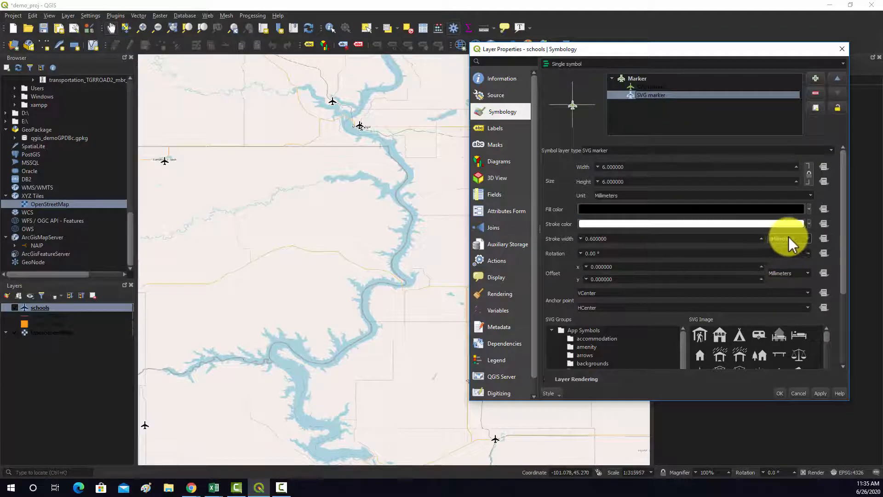
pyautogui.click(806, 237)
pyautogui.click(787, 250)
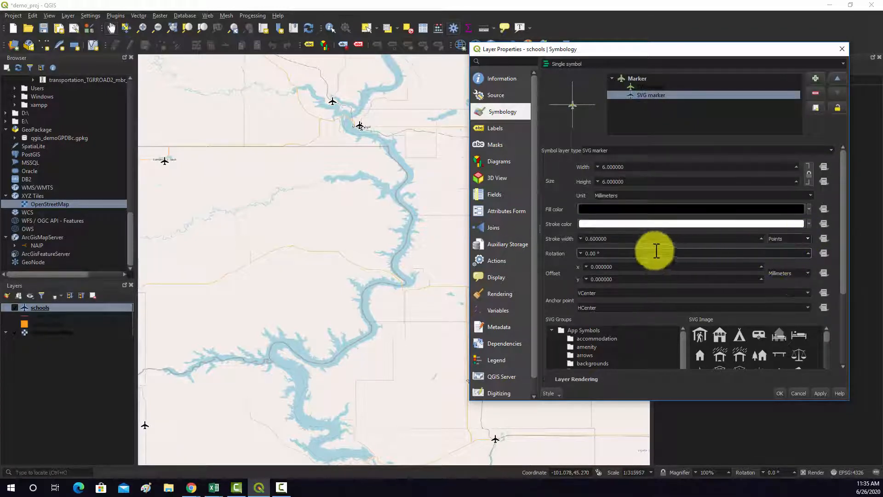
pyautogui.moveTo(643, 238); pyautogui.dragTo(483, 238)
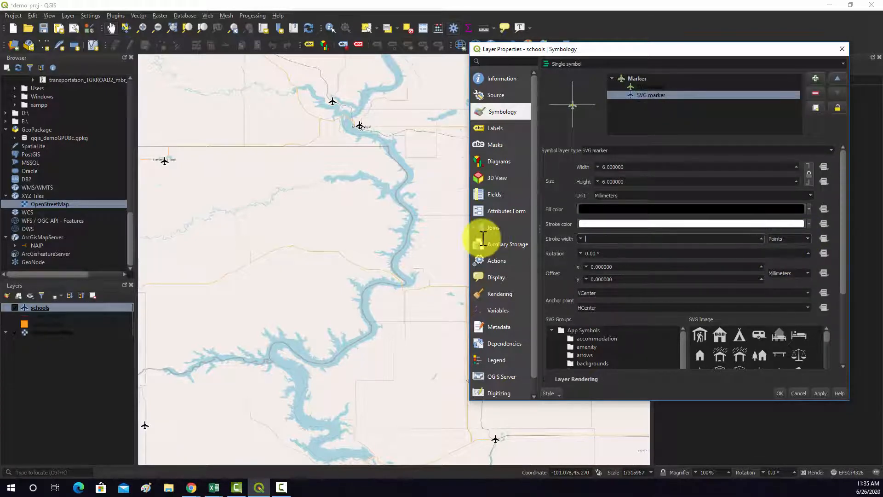
pyautogui.write('1')
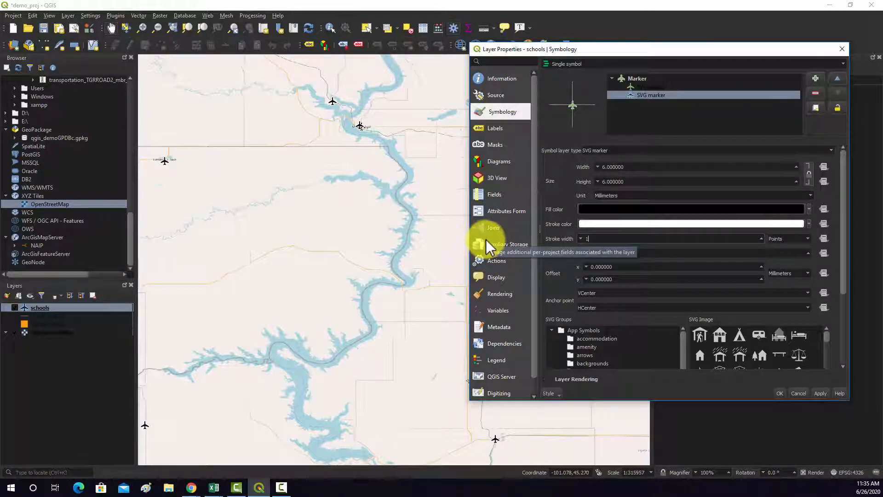
pyautogui.write('.')
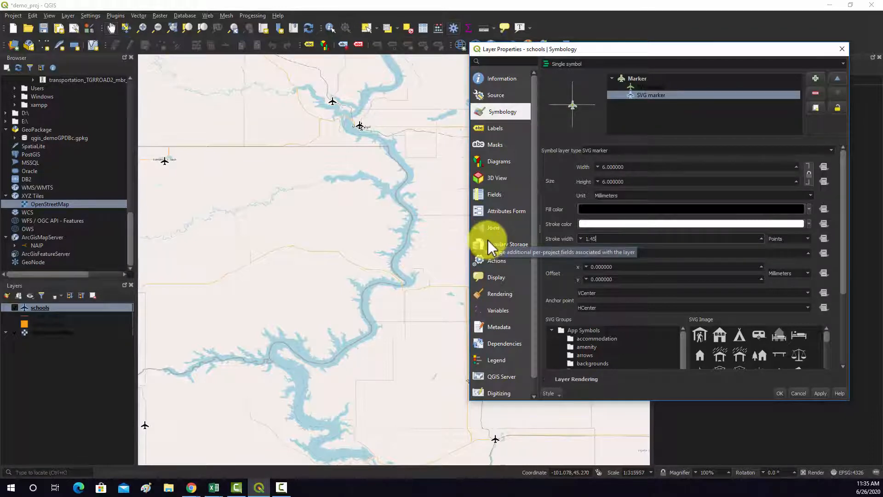
pyautogui.write('4')
pyautogui.write('5')
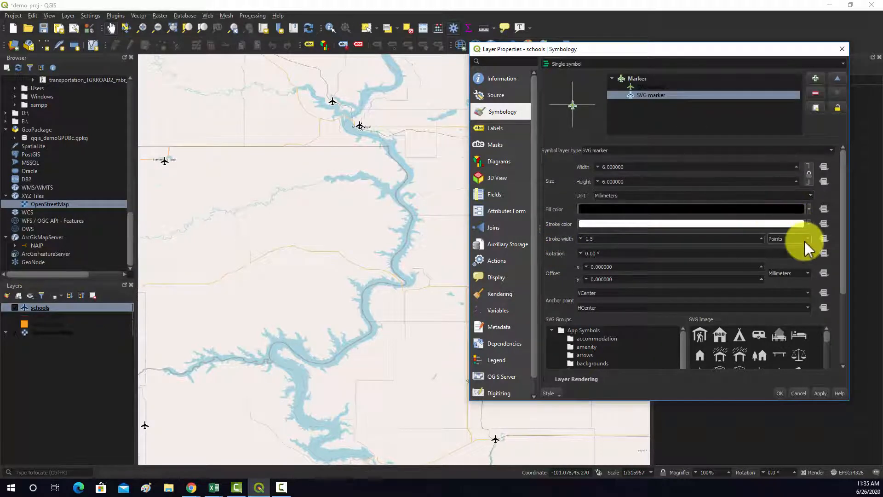
# - Change the lower SVG marker layer's stroke colour to red, accept the layer properties, and check the recoloured symbols up close on the map
pyautogui.click(810, 224)
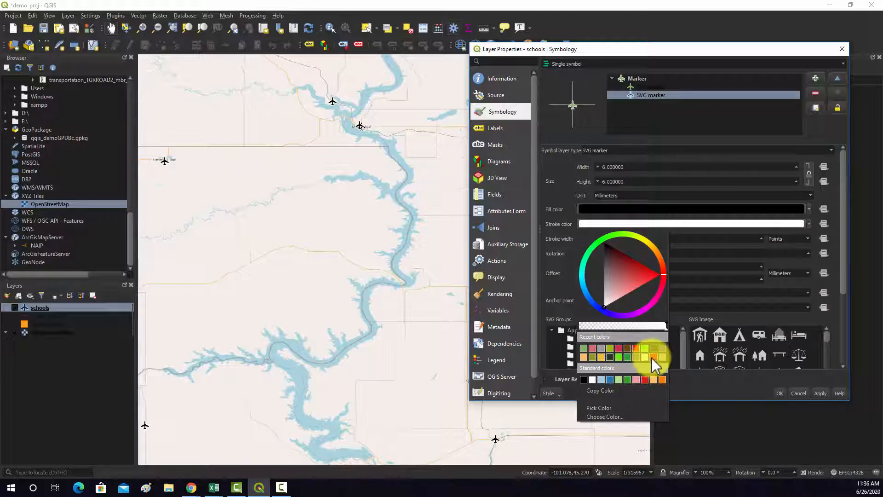
pyautogui.click(653, 357)
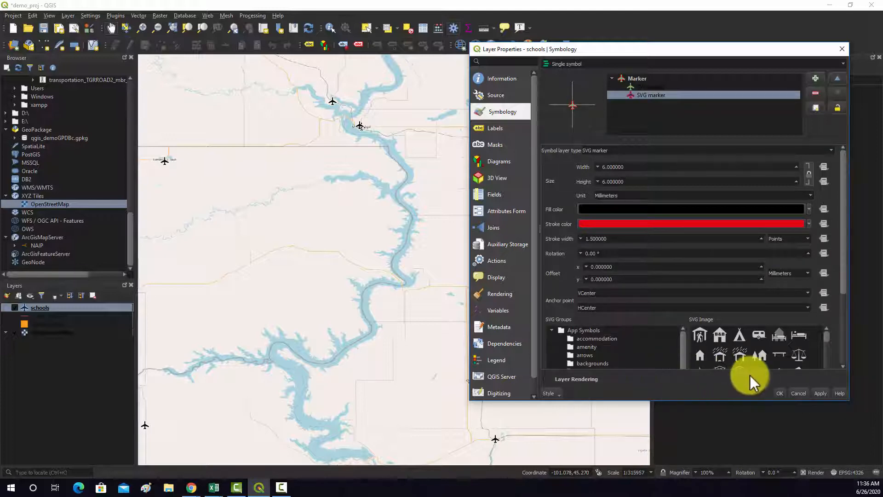
pyautogui.click(820, 393)
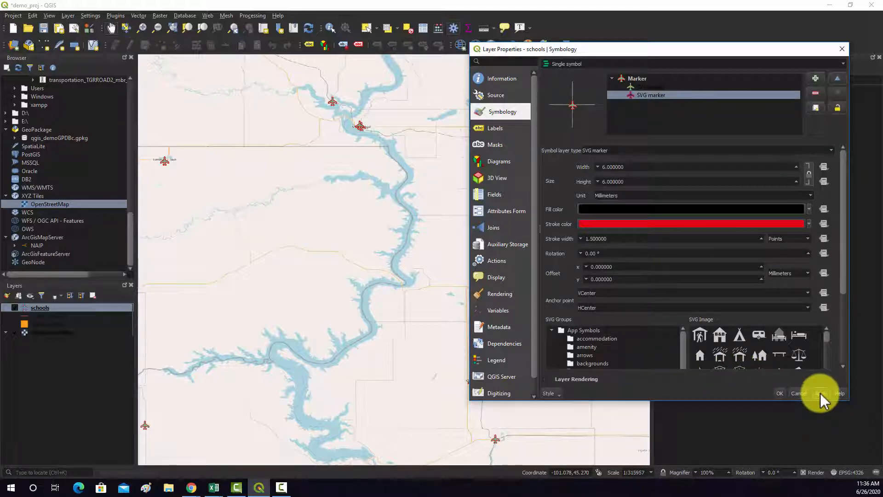
pyautogui.click(779, 393)
pyautogui.scroll(2, 363, 122)
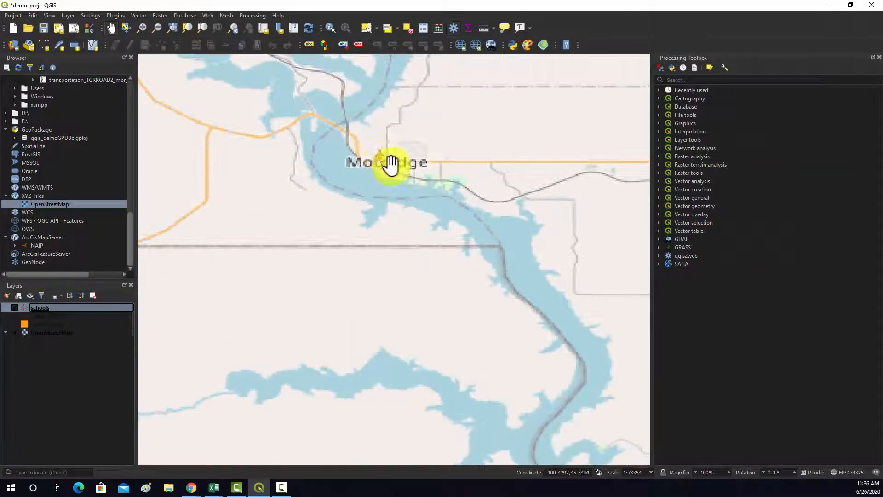
pyautogui.scroll(2, 391, 164)
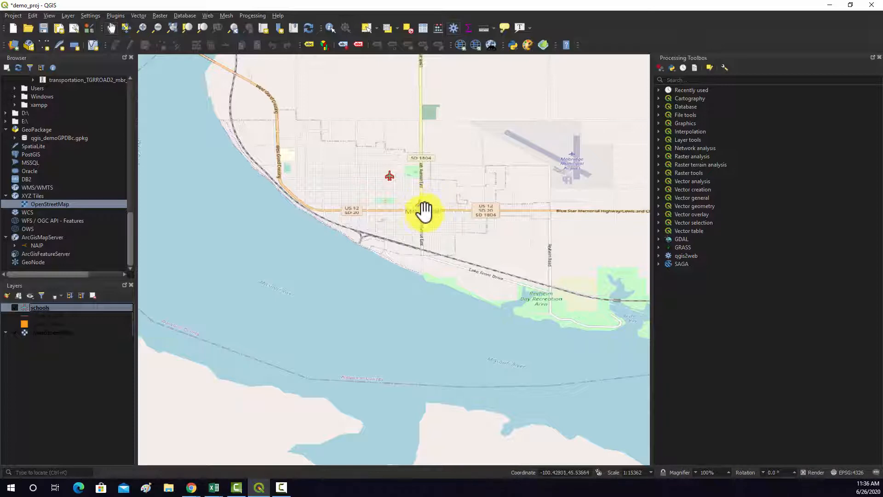
pyautogui.scroll(-4, 424, 212)
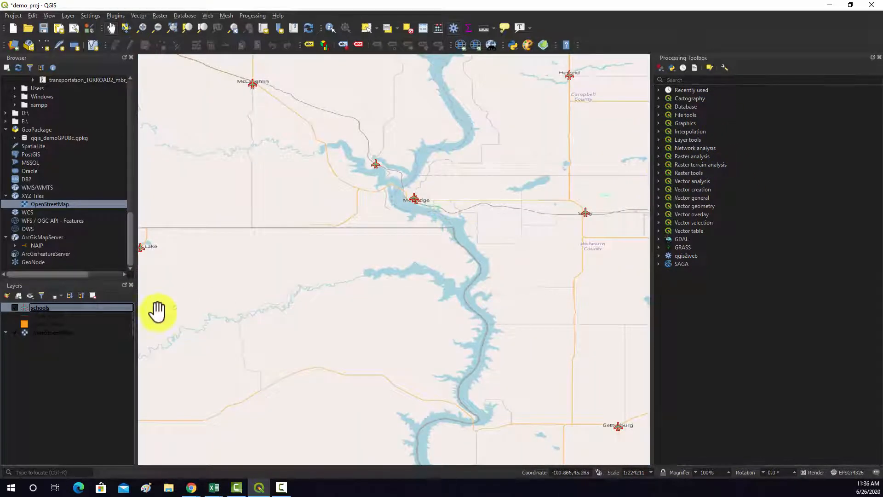
# - Reopen the schools layer's properties, set the whole marker's size to 24 points, and apply it to the map
pyautogui.rightClick(42, 306)
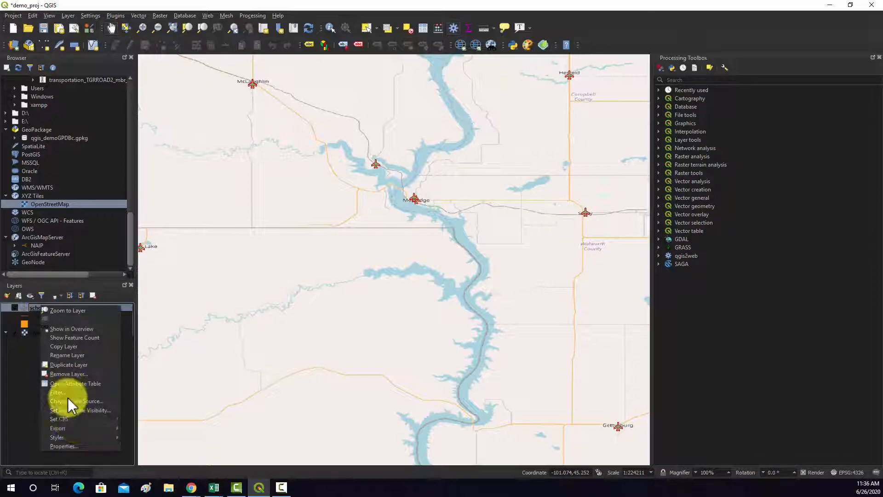
pyautogui.click(90, 449)
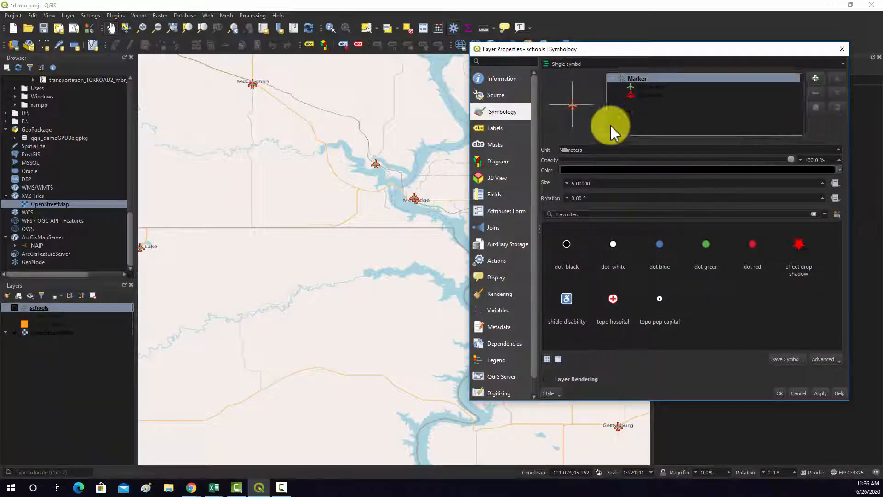
pyautogui.click(822, 184)
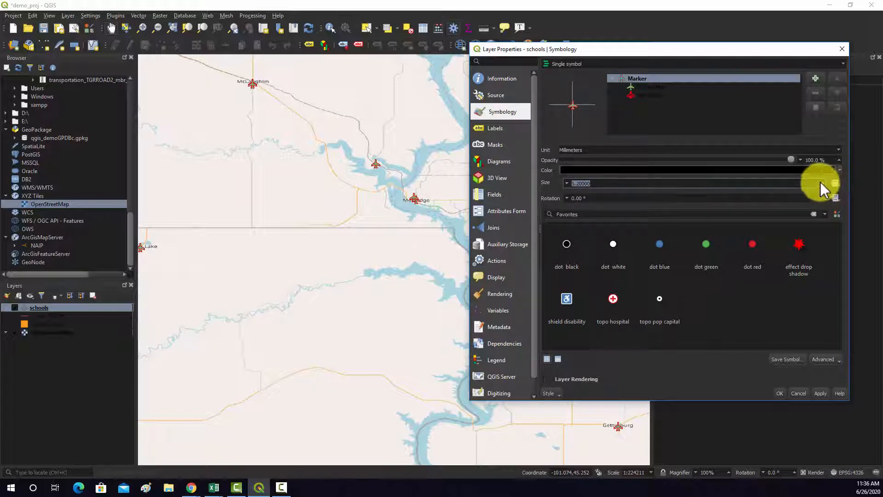
pyautogui.click(652, 148)
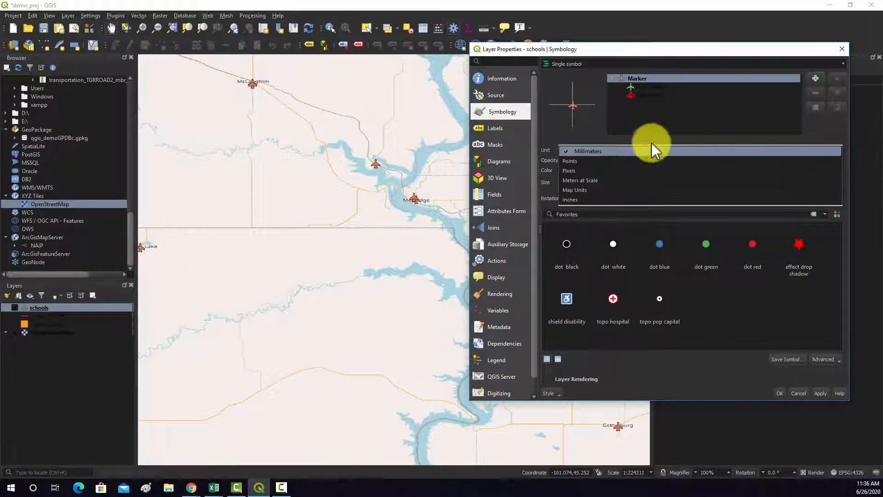
pyautogui.click(571, 161)
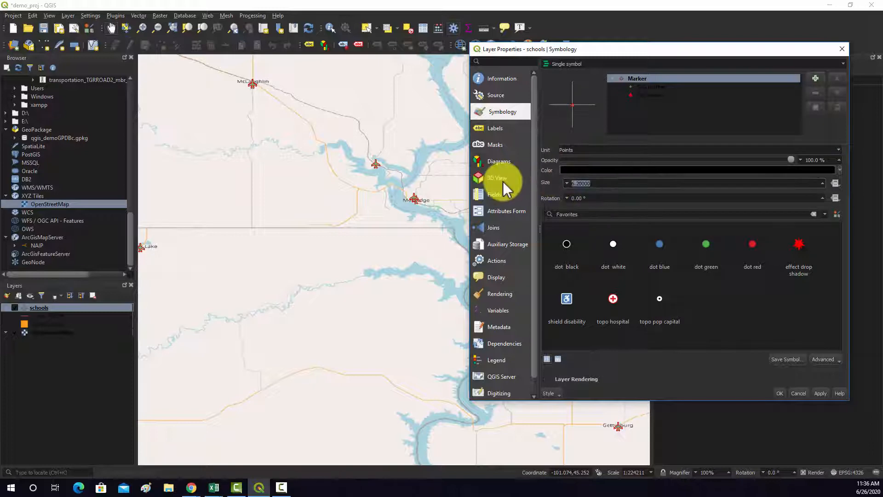
pyautogui.press('BackSpace')
pyautogui.write('24')
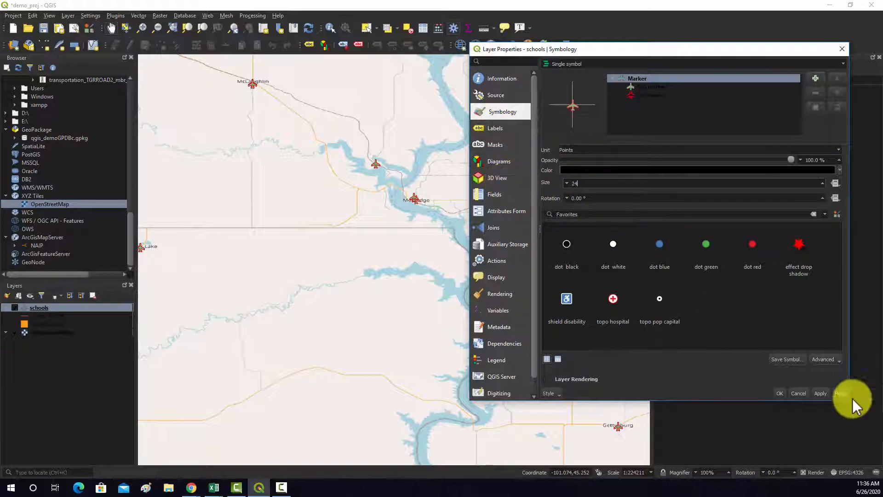
pyautogui.click(818, 392)
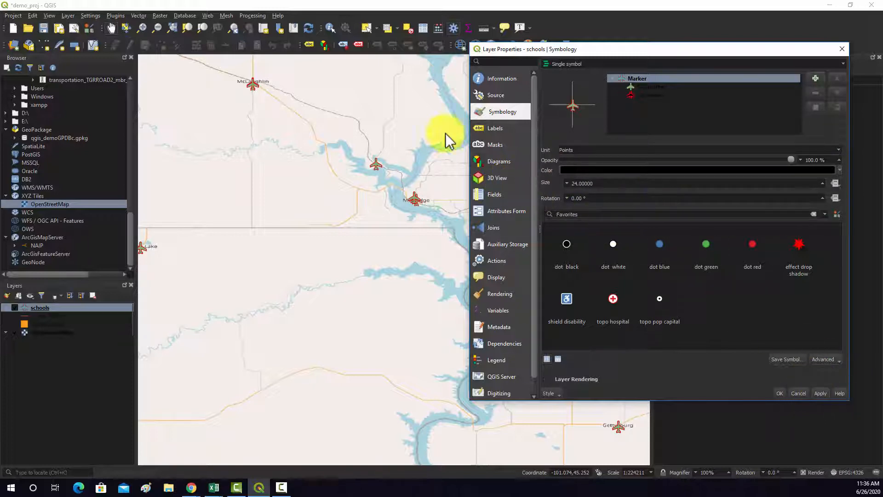
# - Rotate the whole marker by 45°, apply the change to the map, and close the schools layer's properties
pyautogui.click(592, 198)
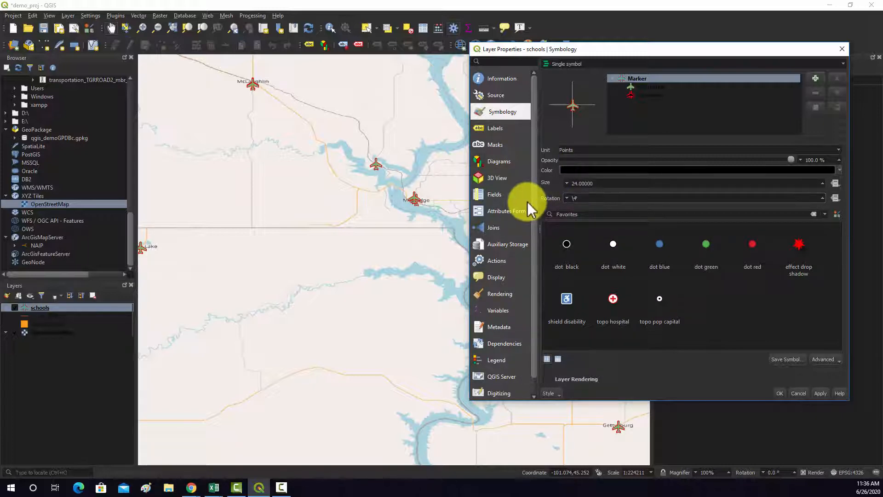
pyautogui.write('45')
pyautogui.press('BackSpace')
pyautogui.press('BackSpace')
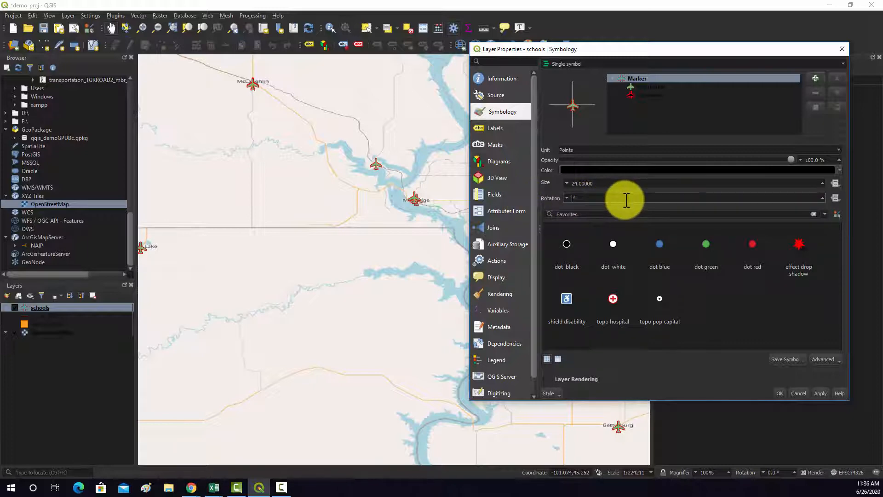
pyautogui.write('45')
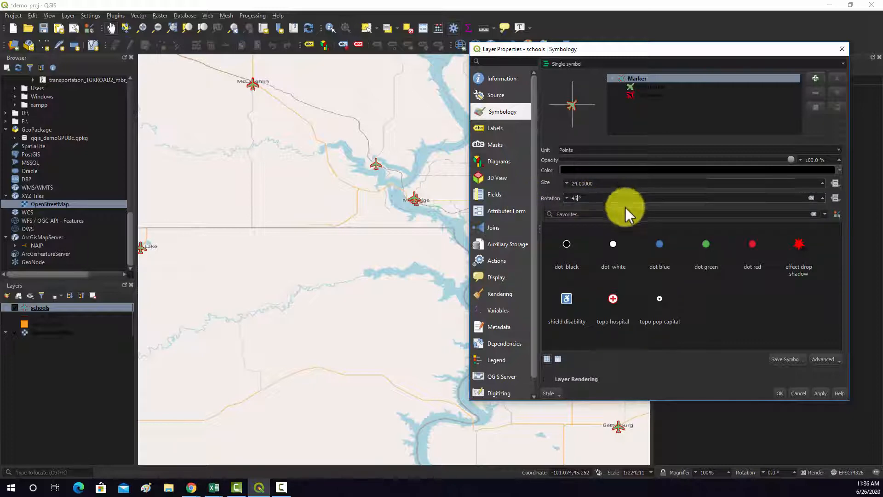
pyautogui.click(821, 392)
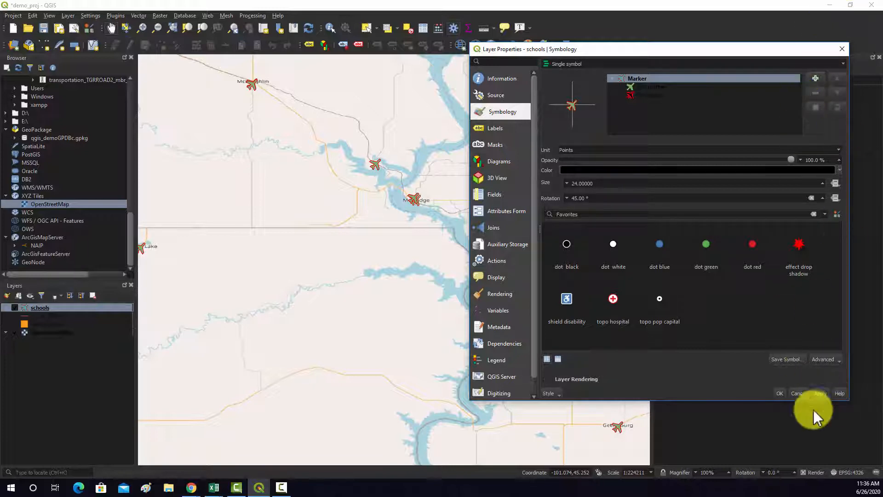
pyautogui.click(799, 393)
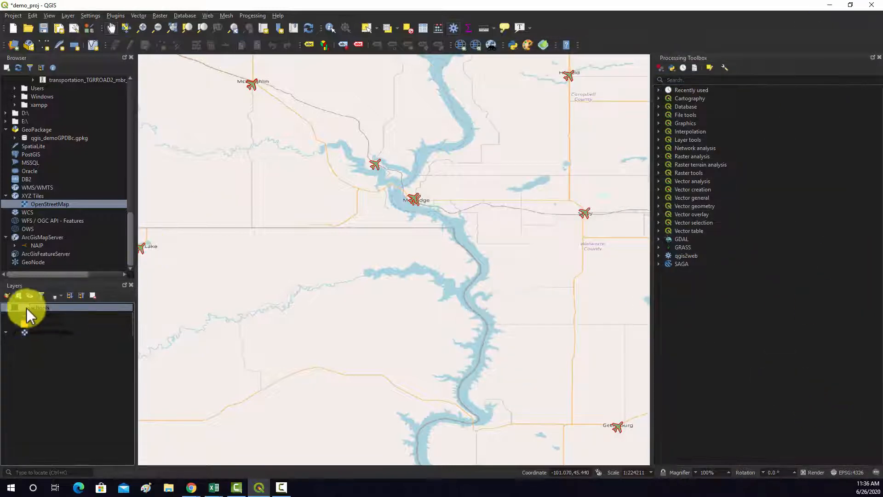
# - Hide the schools layer and zoom the map to the roads_TIGER layer
pyautogui.click(15, 307)
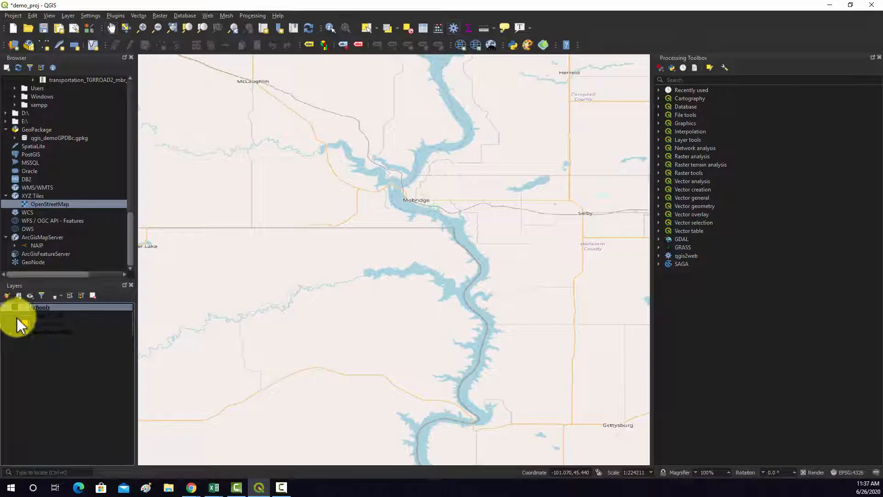
pyautogui.rightClick(49, 314)
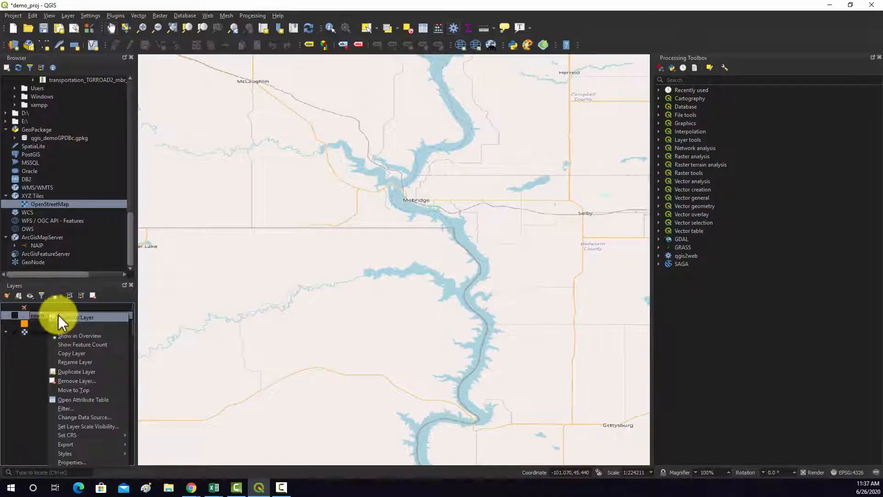
pyautogui.click(65, 321)
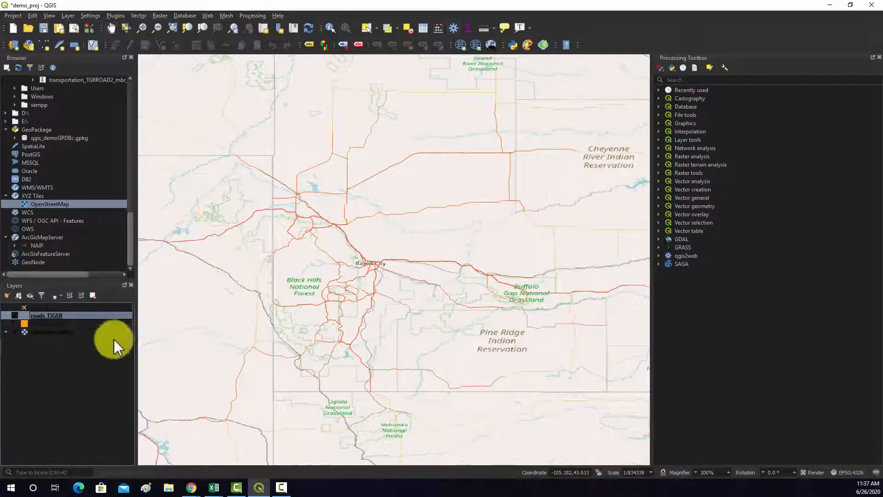
# - Open the roads_TIGER layer's symbology and apply the topo railway line symbol
pyautogui.rightClick(36, 316)
pyautogui.click(62, 462)
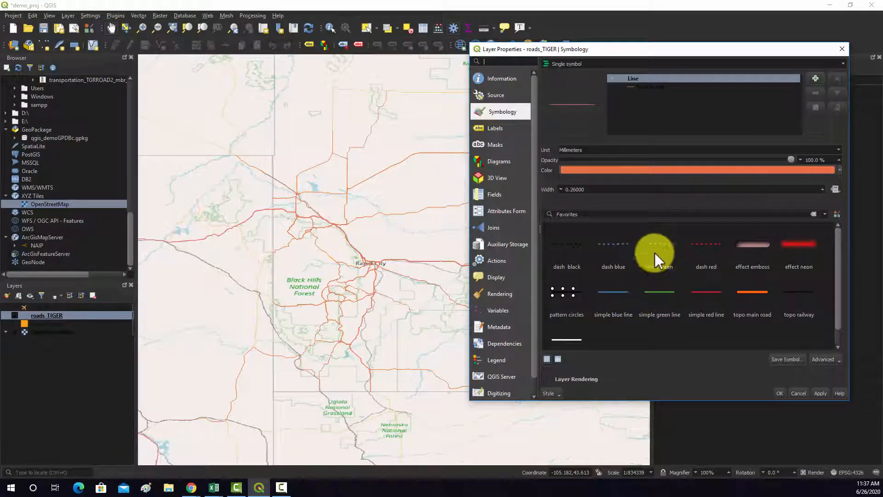
pyautogui.click(790, 291)
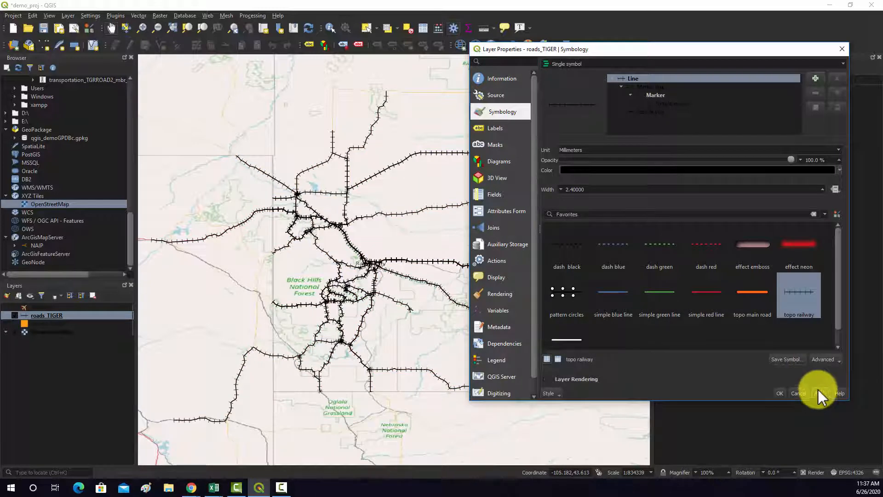
# - Apply the dash red line symbol to roads_TIGER, and replace it with the dash black symbol
pyautogui.click(686, 266)
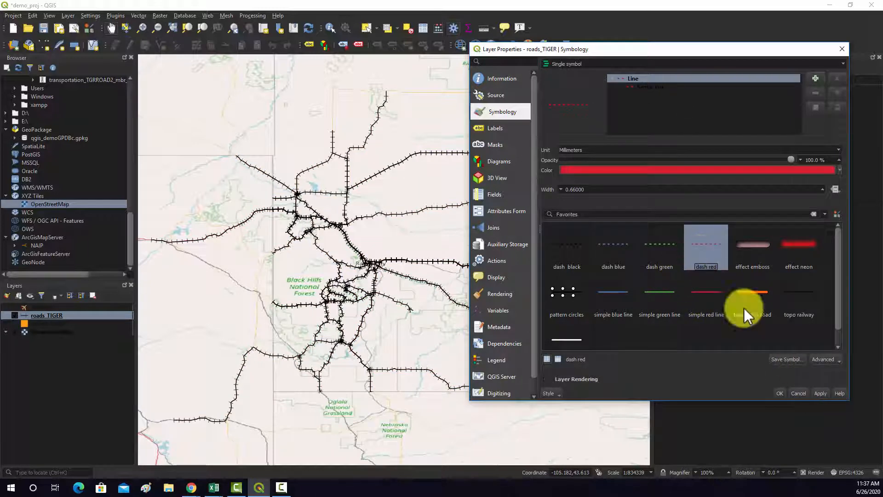
pyautogui.click(821, 392)
pyautogui.click(555, 257)
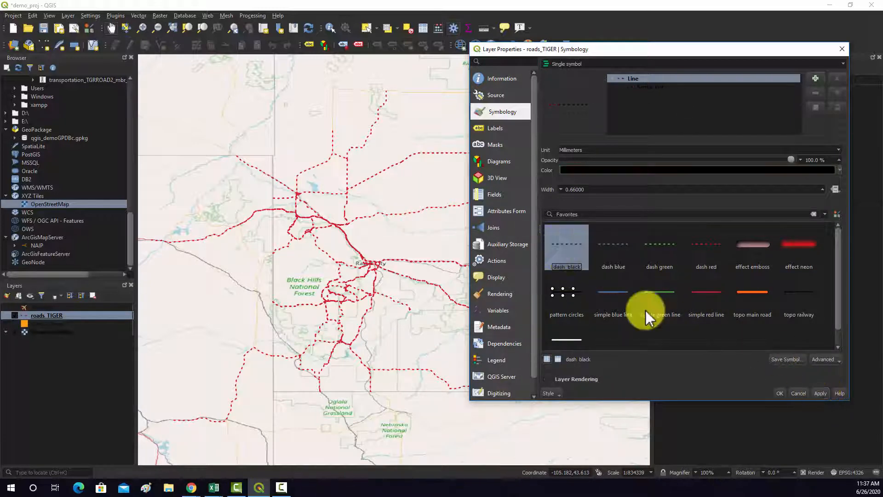
pyautogui.click(814, 392)
# - Search the symbol library for "road" and apply the topo main road symbol to the roads_TIGER layer
pyautogui.doubleClick(581, 215)
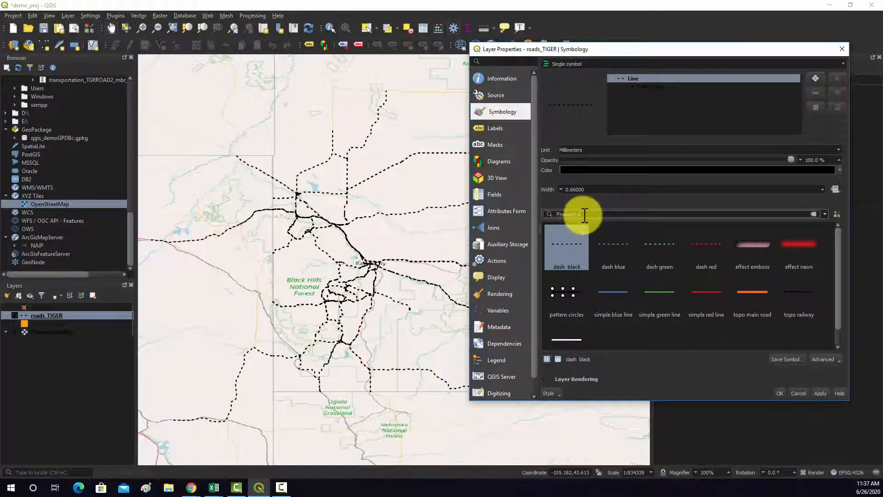
pyautogui.press('BackSpace')
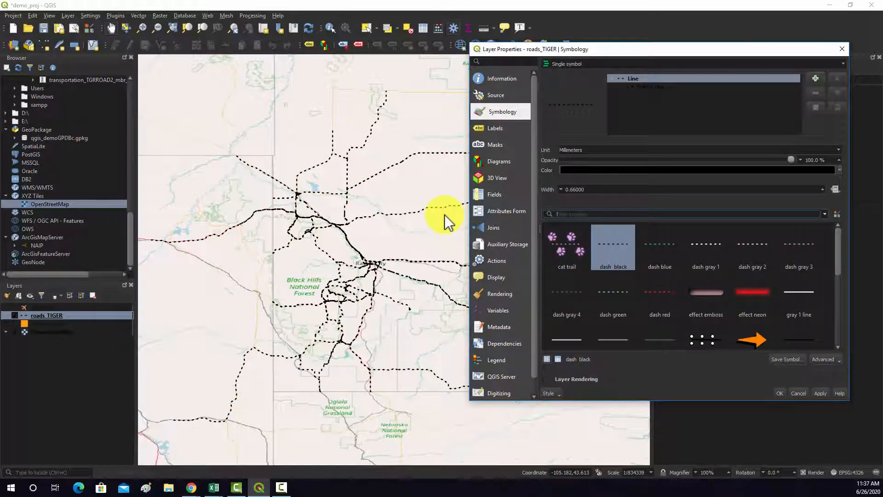
pyautogui.write('roads')
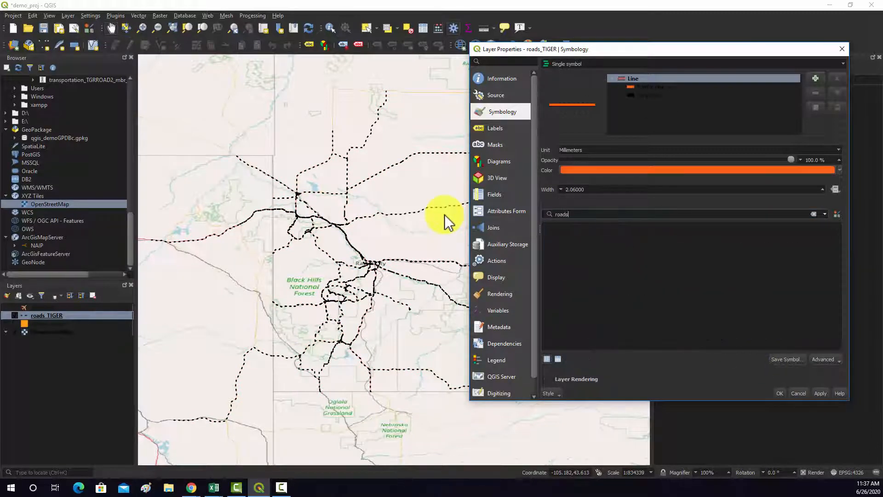
pyautogui.press('BackSpace')
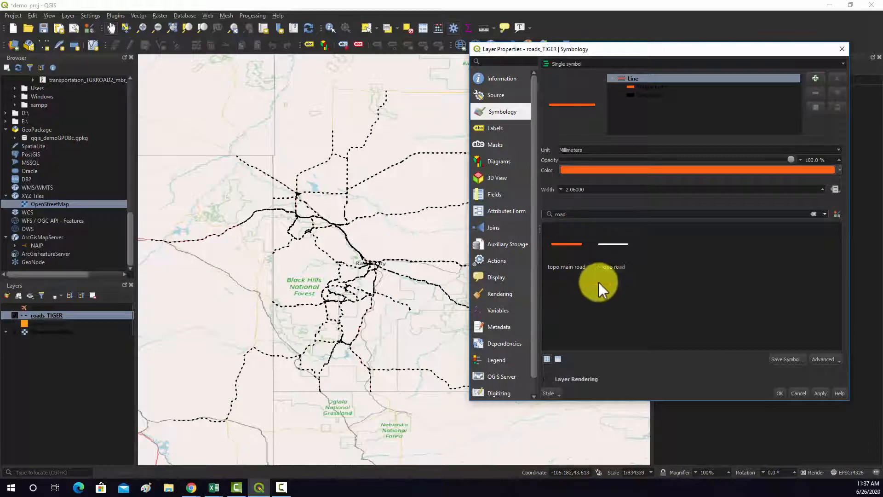
pyautogui.click(565, 242)
pyautogui.click(821, 394)
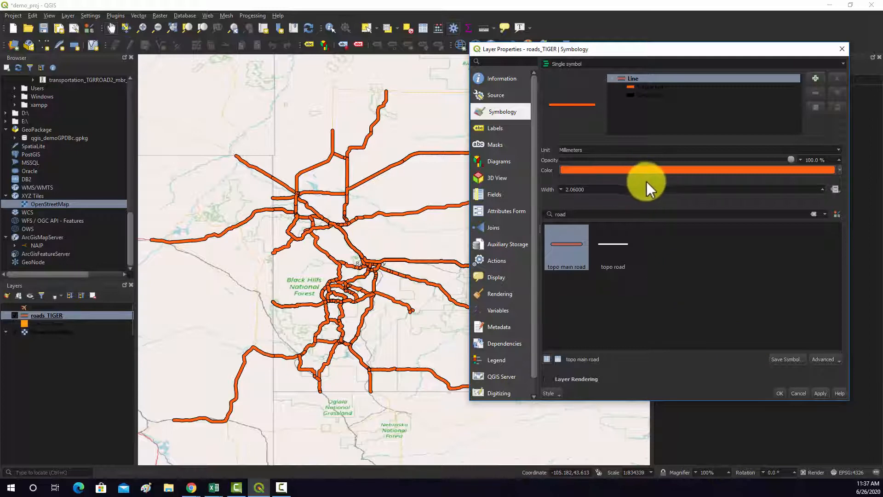
# - Set the stroke style of the symbol's black outline line to No Pen and apply the change to the map
pyautogui.click(652, 87)
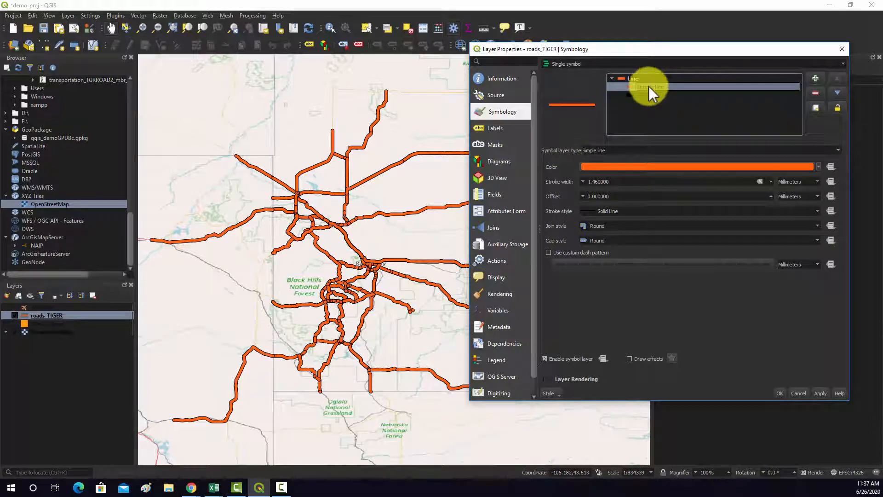
pyautogui.click(651, 96)
pyautogui.click(649, 86)
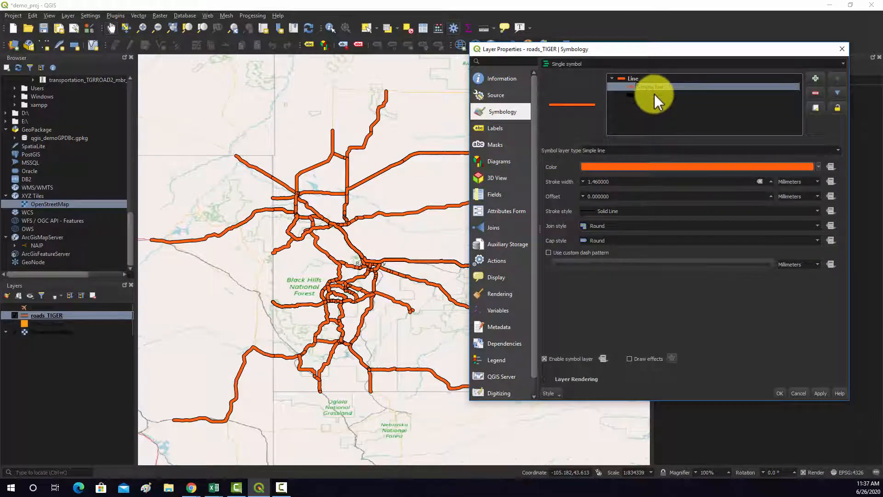
pyautogui.click(653, 94)
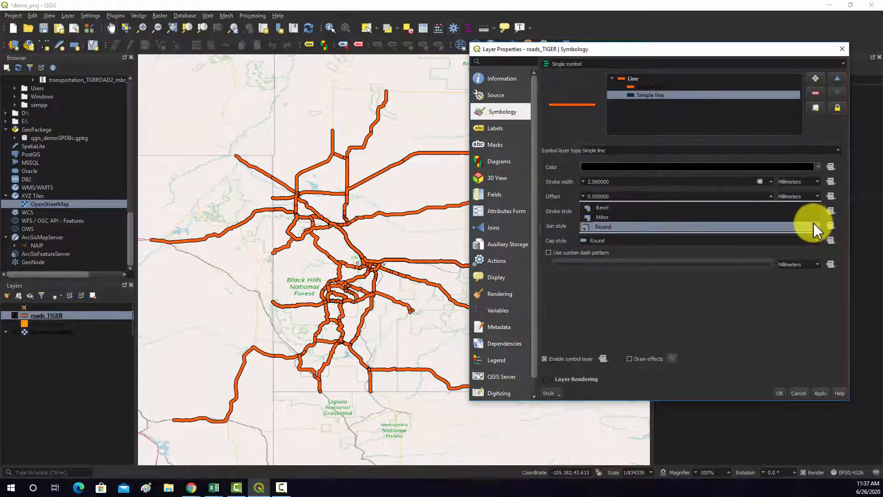
pyautogui.click(814, 212)
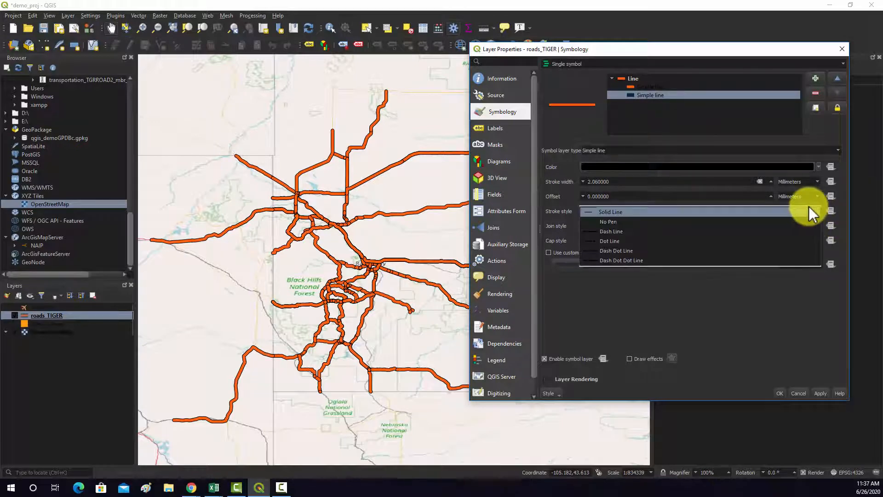
pyautogui.click(608, 221)
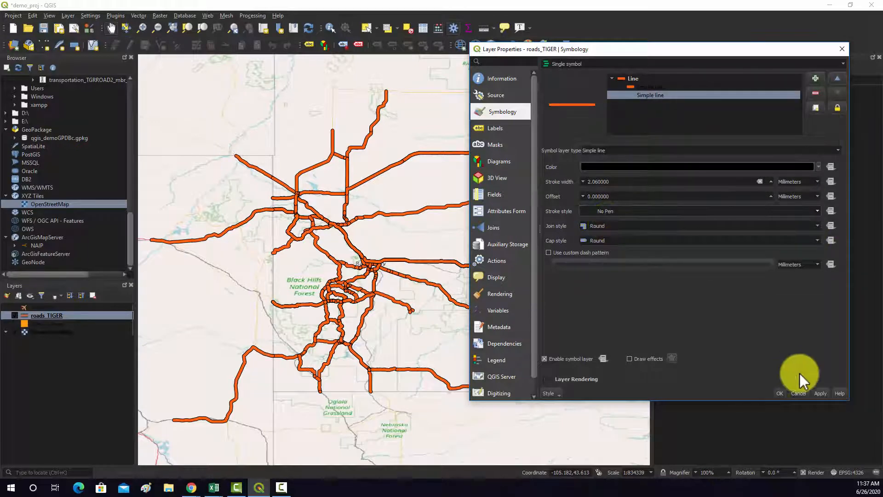
pyautogui.click(819, 391)
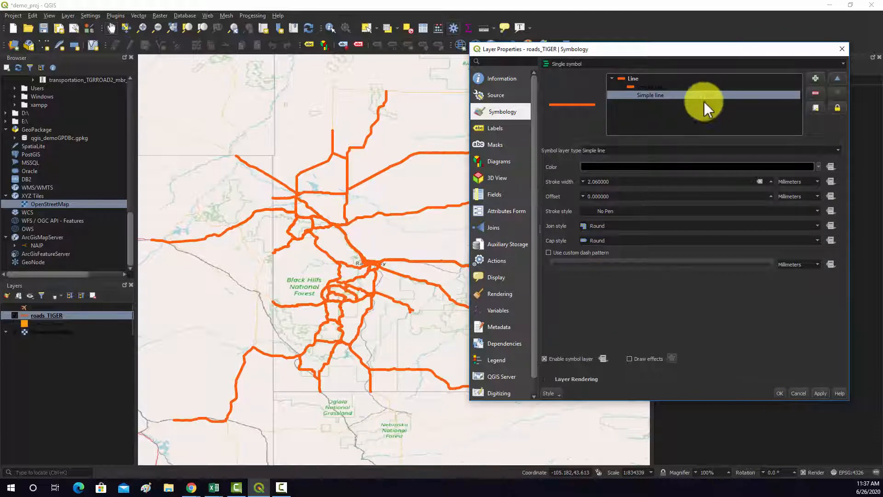
# - Recolour the symbol's orange simple line with the golden yellow recent colour and accept the layer properties
pyautogui.click(649, 87)
pyautogui.click(818, 166)
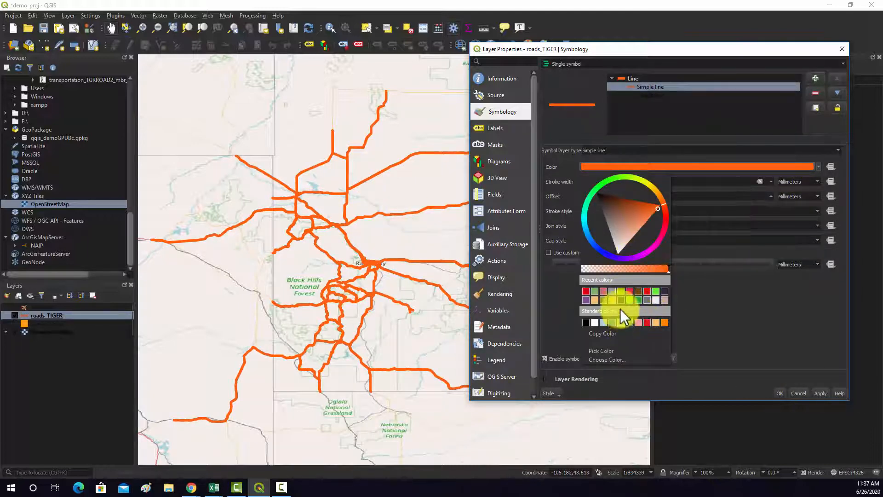
pyautogui.click(611, 300)
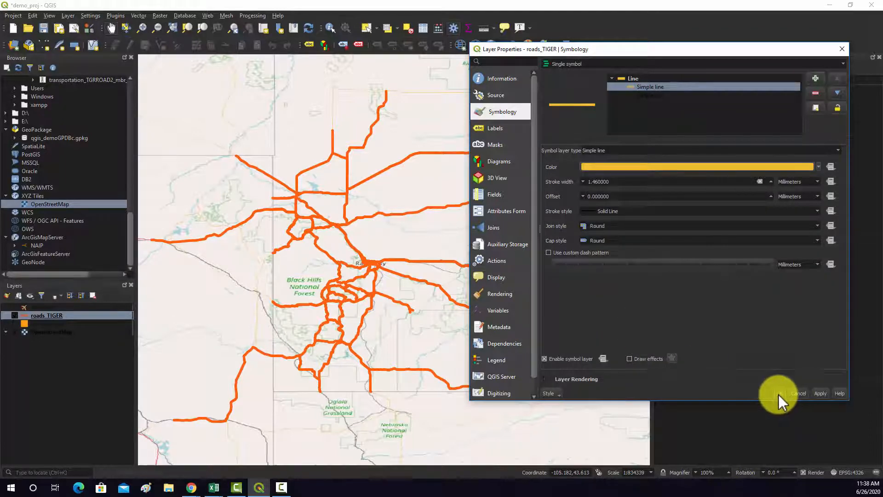
pyautogui.click(780, 394)
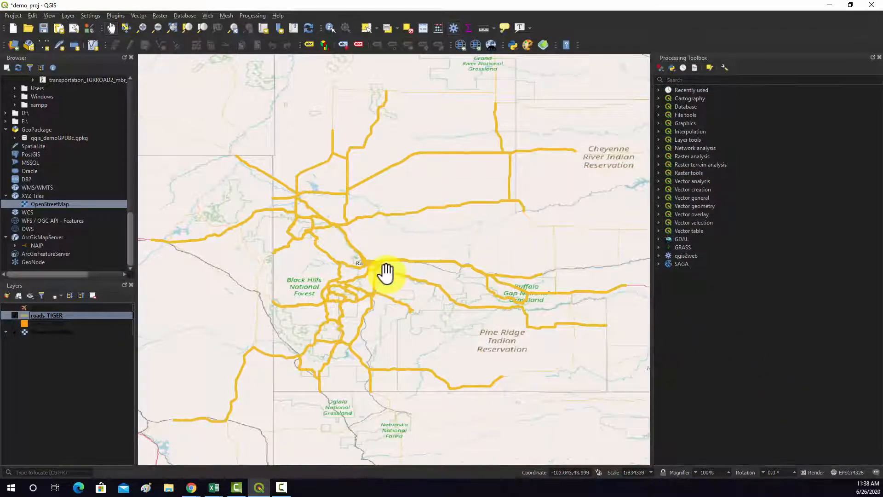
# - Reopen the roads_TIGER symbology, recolour the whole line with a pale colour sampled from the basemap, and apply it
pyautogui.rightClick(42, 323)
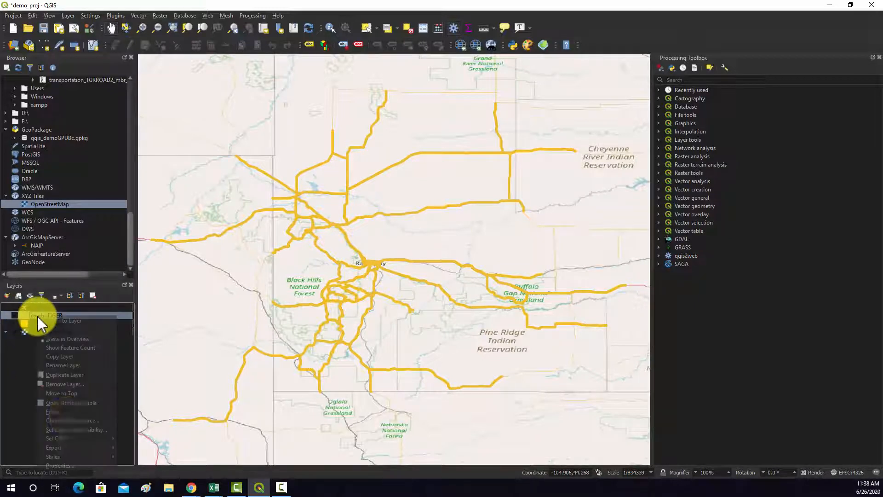
pyautogui.click(69, 467)
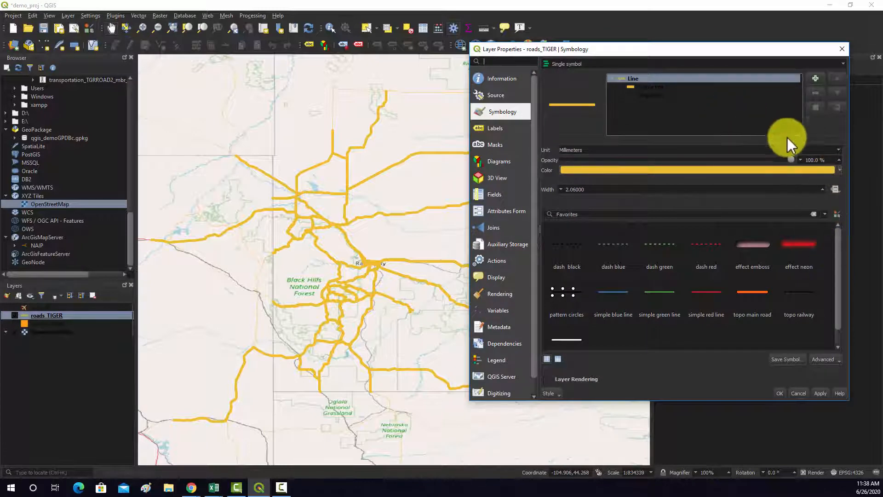
pyautogui.click(801, 173)
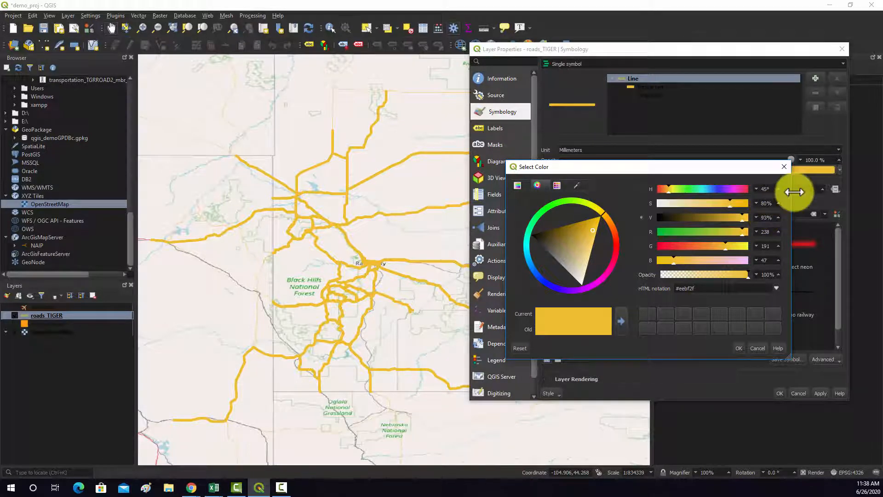
pyautogui.click(785, 166)
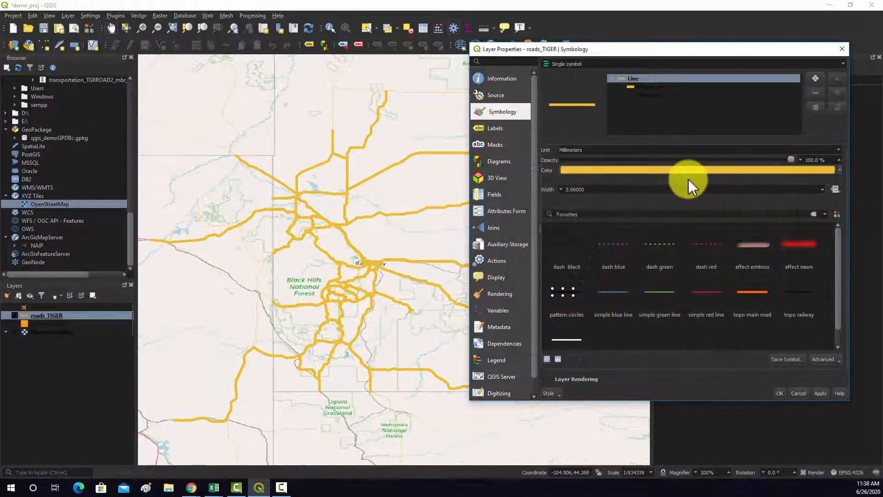
pyautogui.click(840, 170)
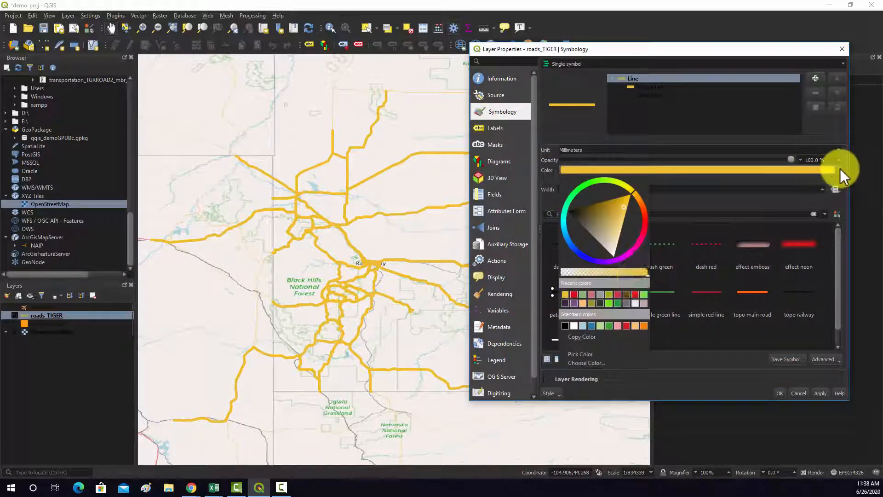
pyautogui.click(578, 364)
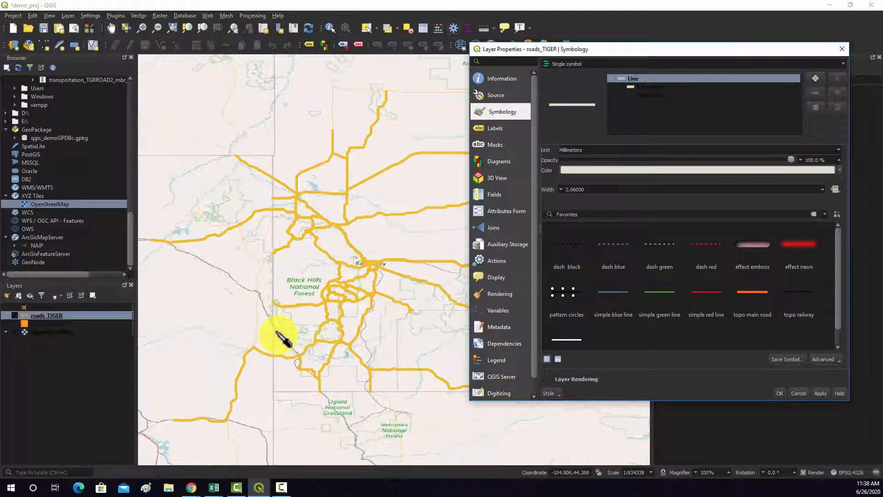
pyautogui.click(280, 339)
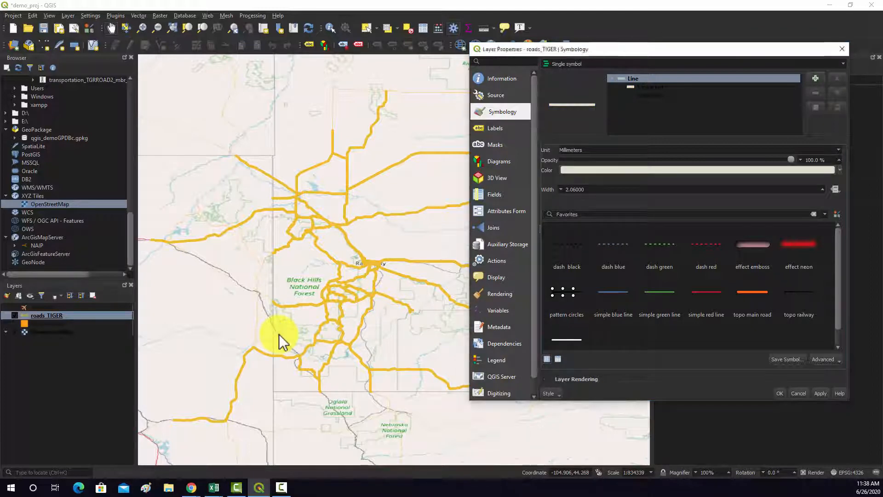
pyautogui.click(821, 394)
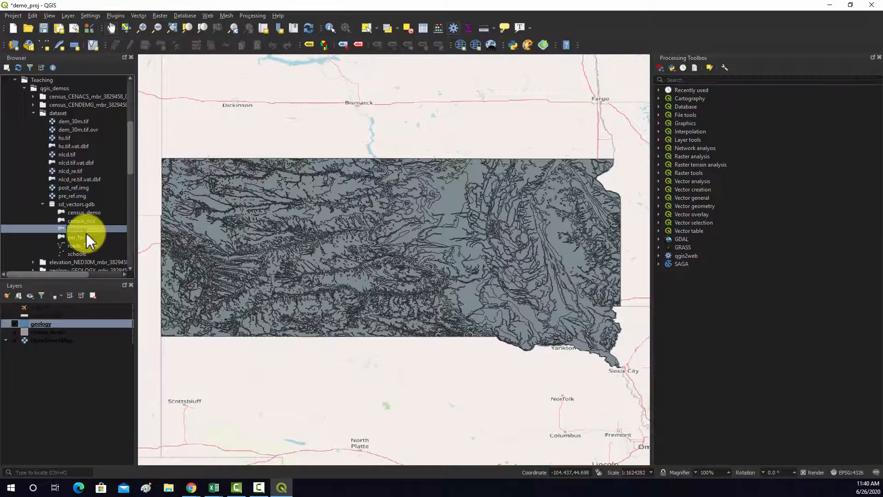
# - Add the per_for layer from sd_vectors.gdb to the project and fit its full extent in the map view
pyautogui.click(74, 236)
pyautogui.doubleClick(79, 236)
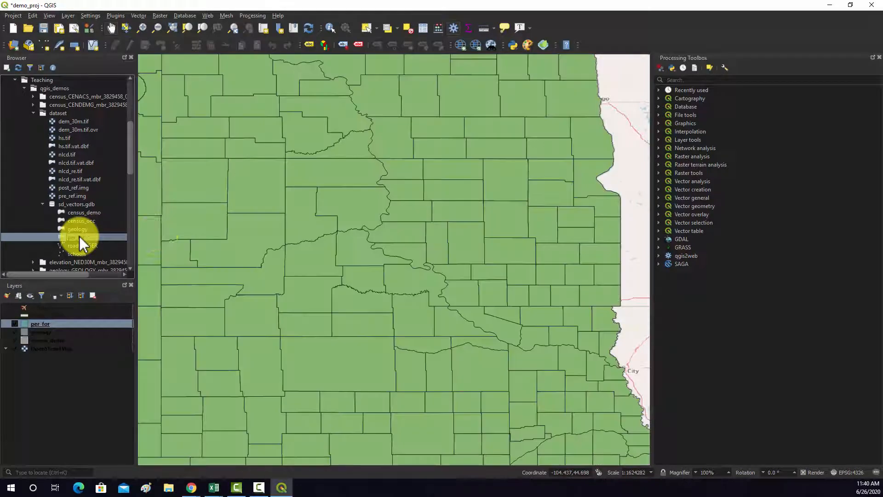
pyautogui.scroll(-1, 358, 273)
pyautogui.scroll(-2, 325, 236)
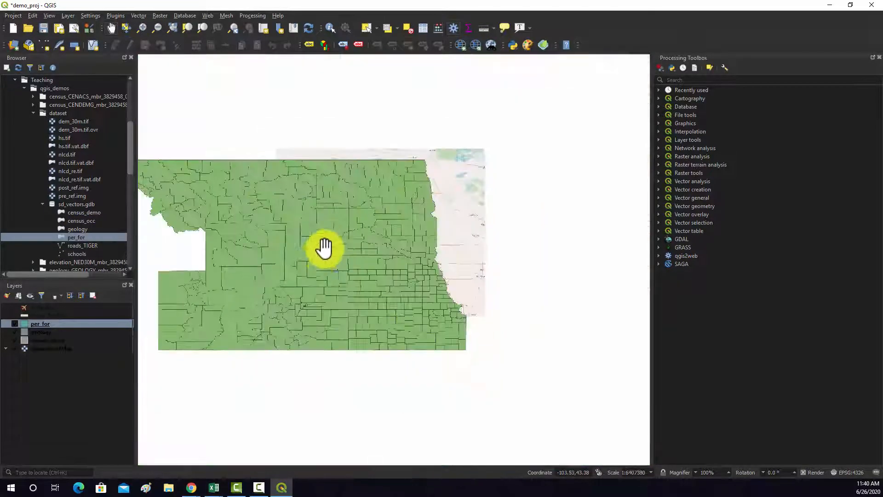
pyautogui.moveTo(257, 263); pyautogui.dragTo(335, 273)
pyautogui.scroll(1, 331, 271)
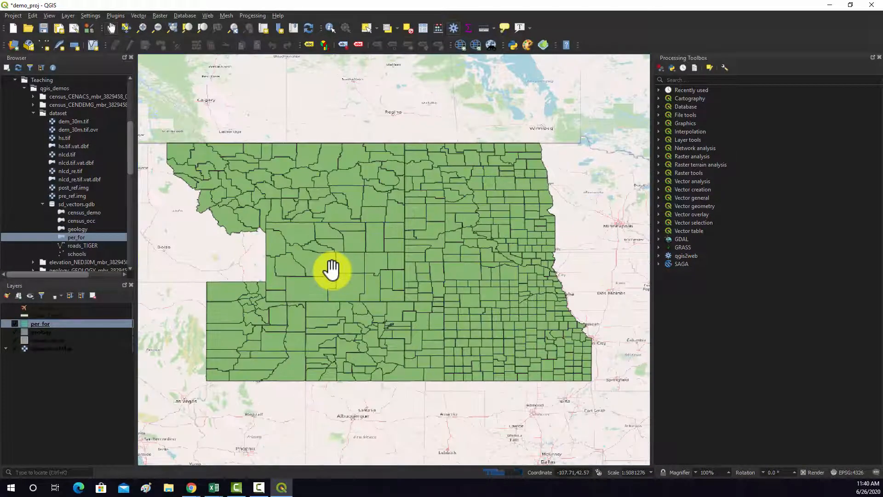
pyautogui.moveTo(343, 211); pyautogui.dragTo(349, 270)
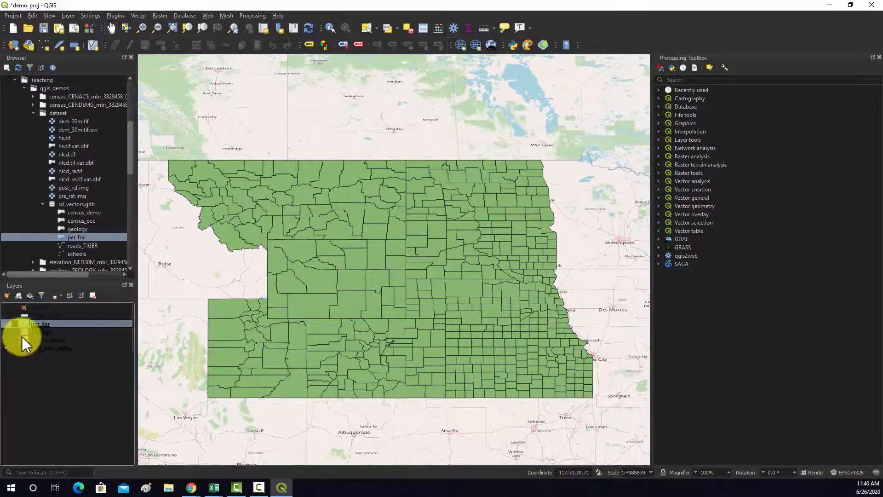
# - Open the per_for layer's symbology and apply the gray 3 fill symbol
pyautogui.rightClick(40, 325)
pyautogui.click(70, 474)
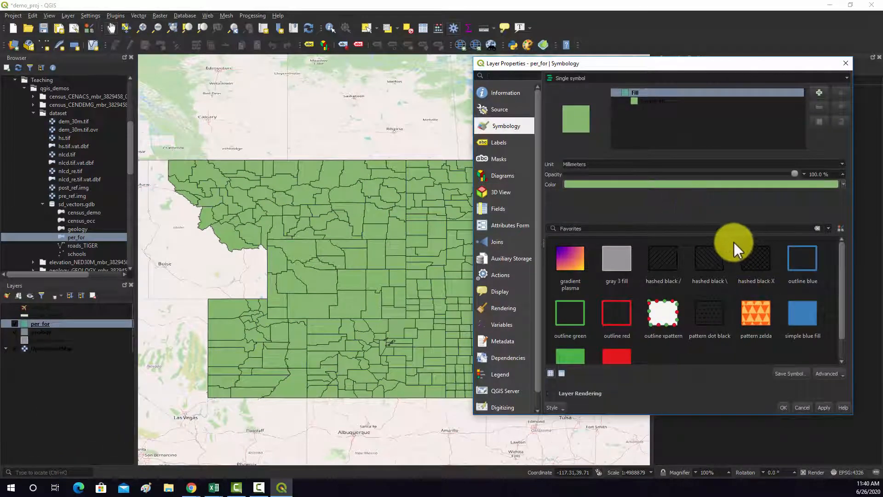
pyautogui.click(626, 261)
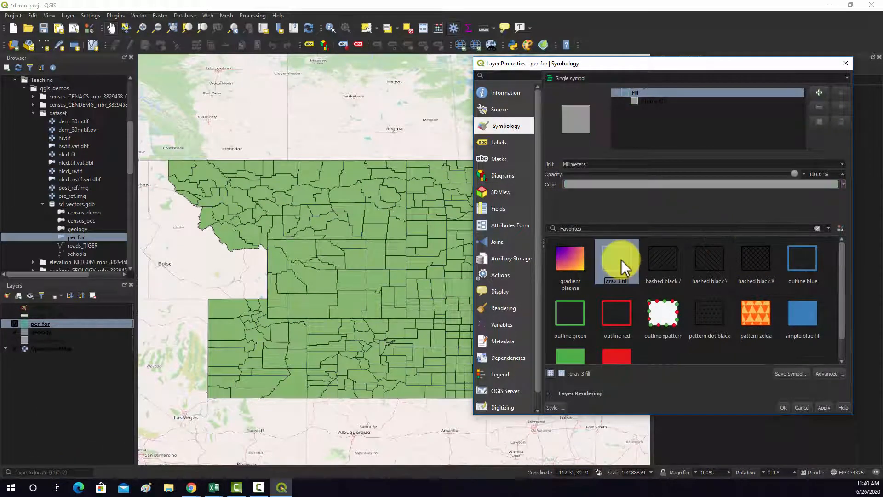
pyautogui.click(823, 404)
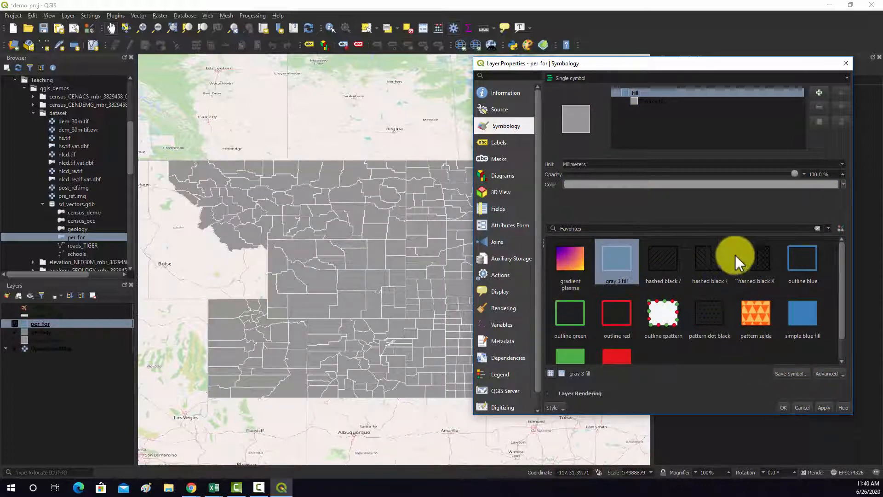
# - Apply the hashed black X fill to per_for, replace it with pattern dot black, and close the properties
pyautogui.click(764, 262)
pyautogui.click(820, 407)
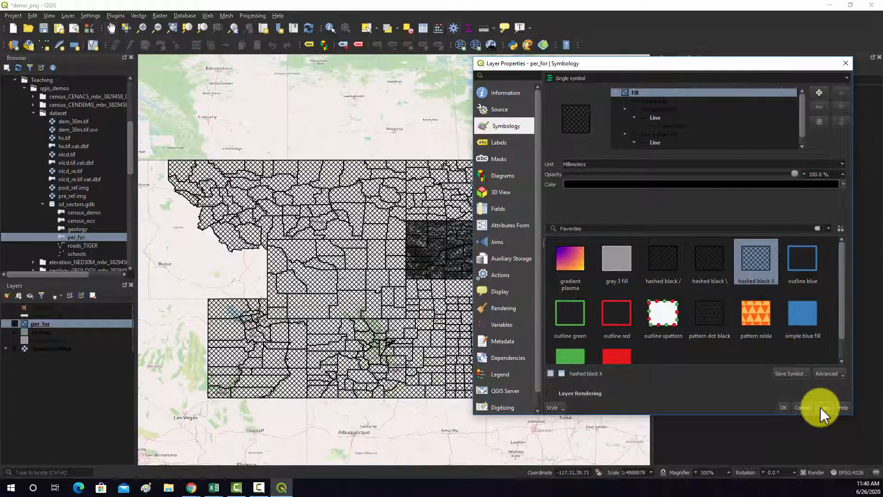
pyautogui.click(720, 321)
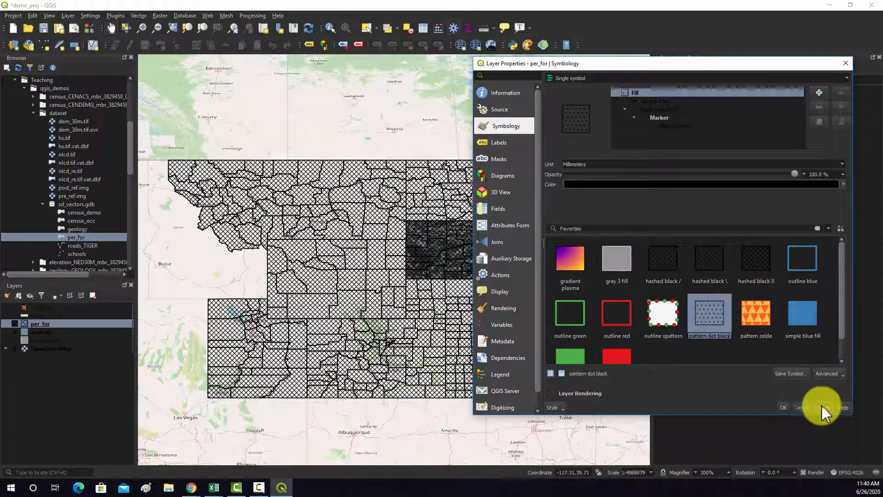
pyautogui.click(823, 407)
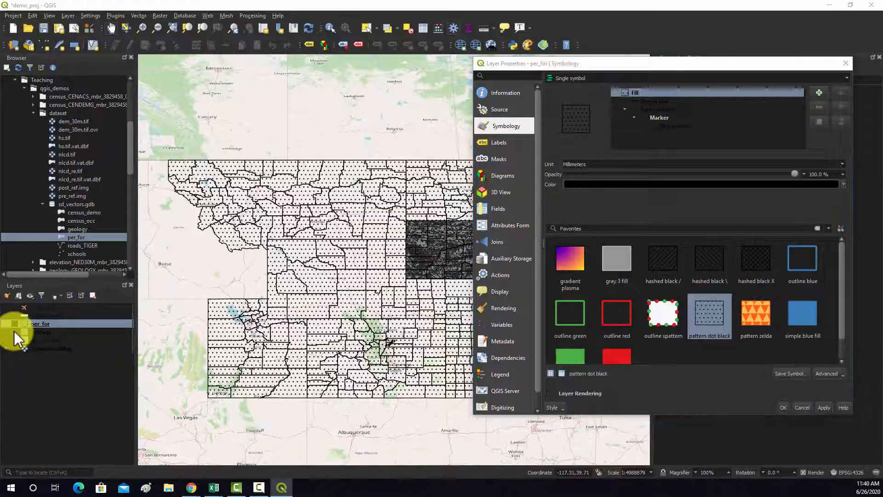
pyautogui.click(786, 407)
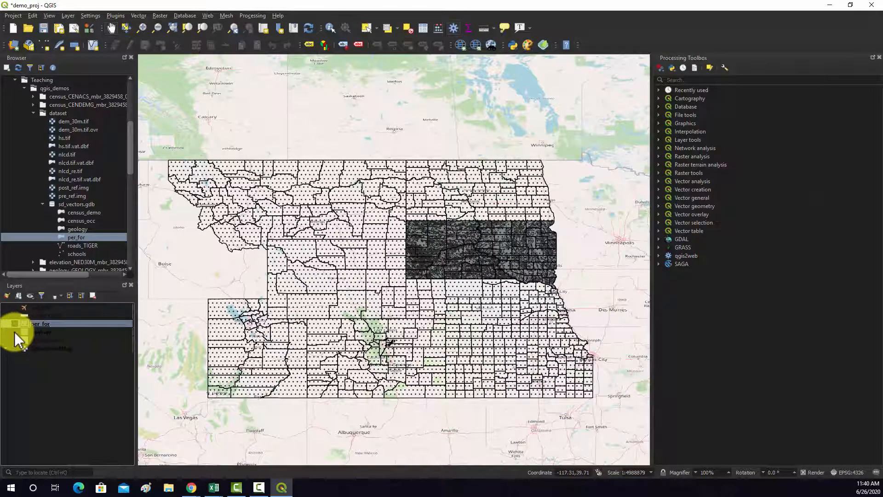
# - Reopen the per_for layer's symbology and apply the gray 3 fill symbol in place of the dot pattern
pyautogui.rightClick(34, 324)
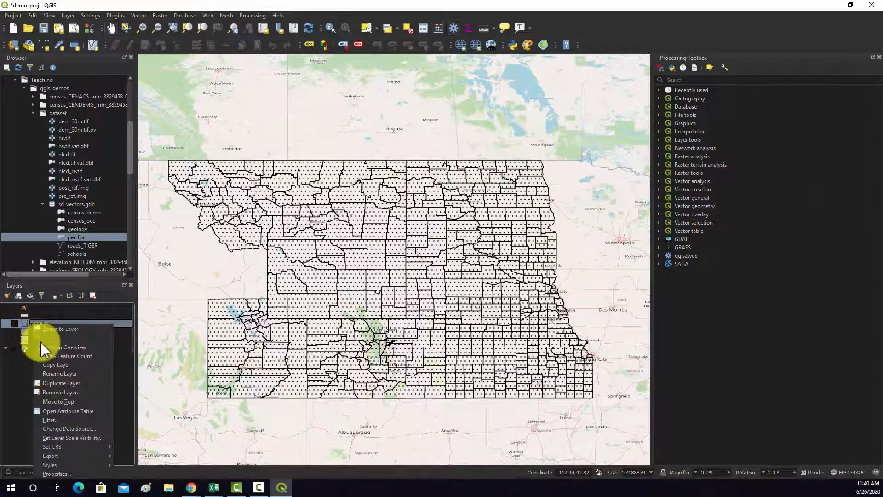
pyautogui.click(57, 474)
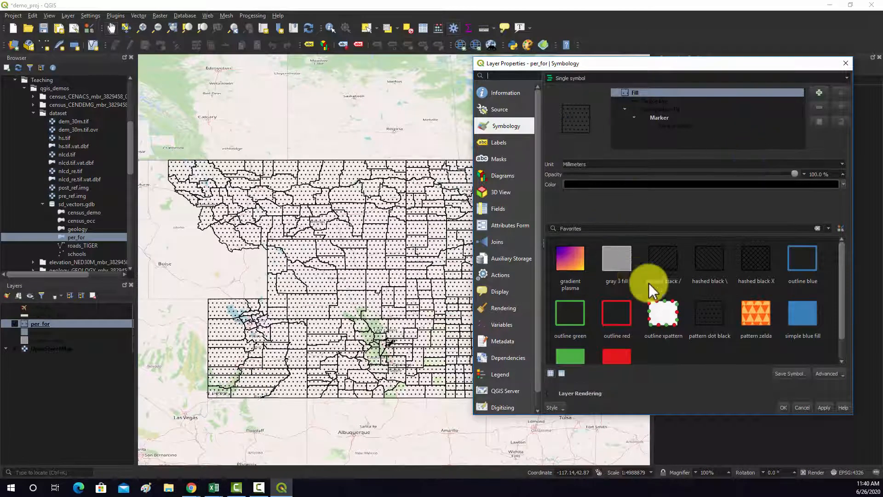
pyautogui.click(614, 252)
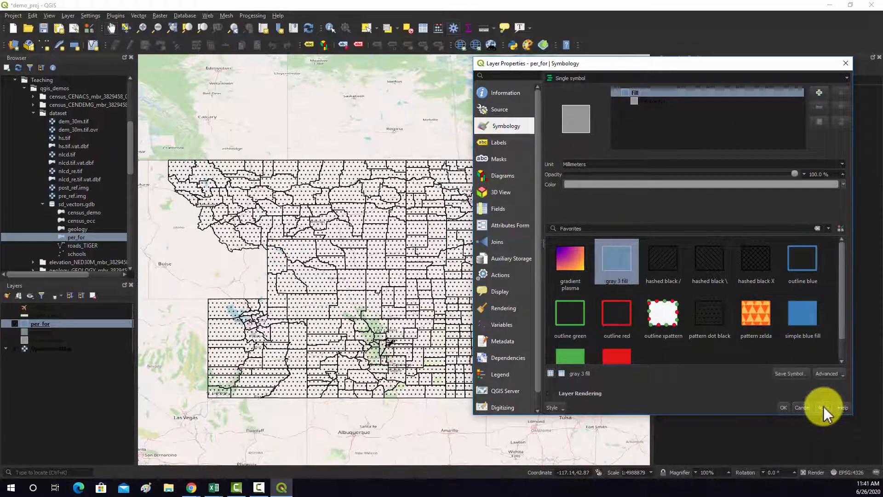
pyautogui.click(823, 407)
# - Set the fill colour of per_for's simple fill to the recent green #7fae6a
pyautogui.click(642, 101)
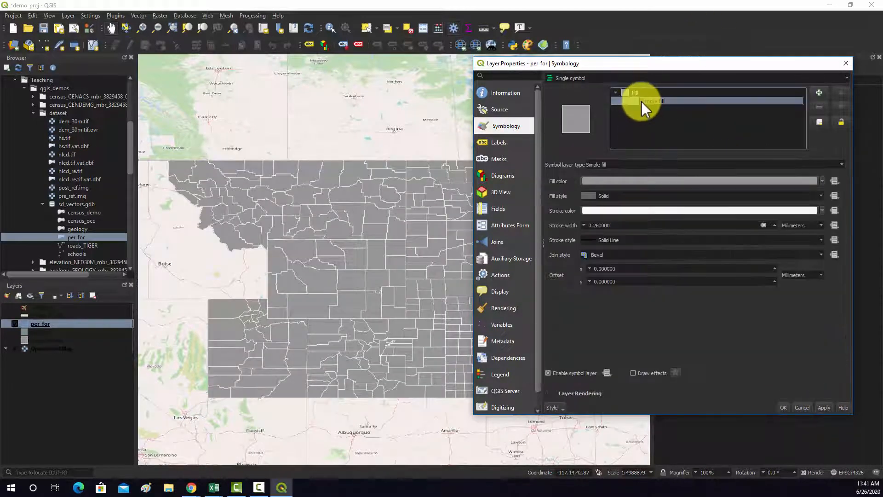
pyautogui.click(812, 197)
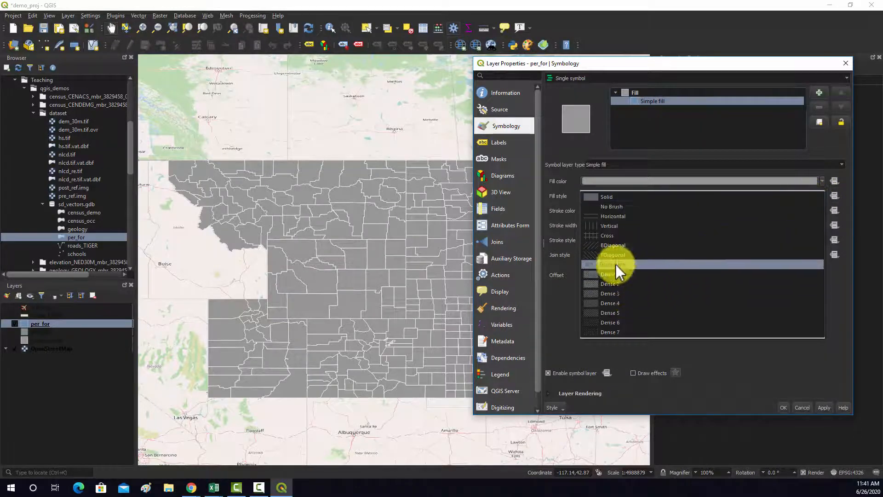
pyautogui.click(633, 166)
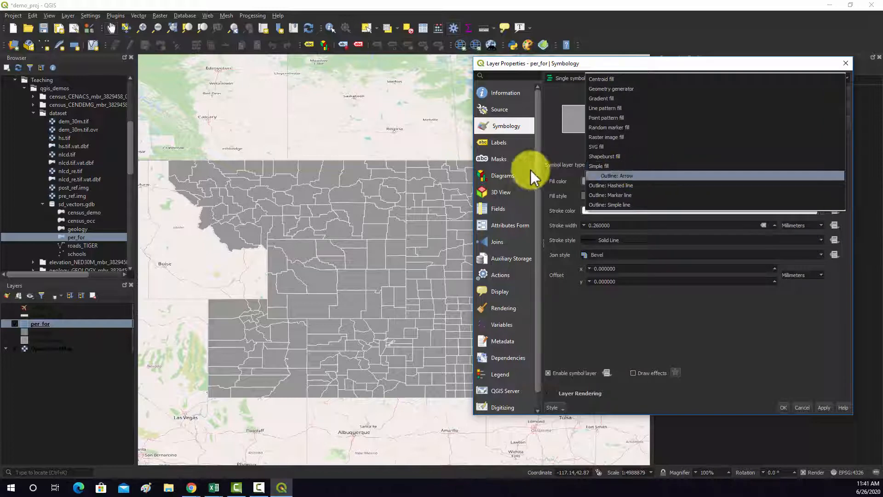
pyautogui.click(558, 178)
pyautogui.click(642, 182)
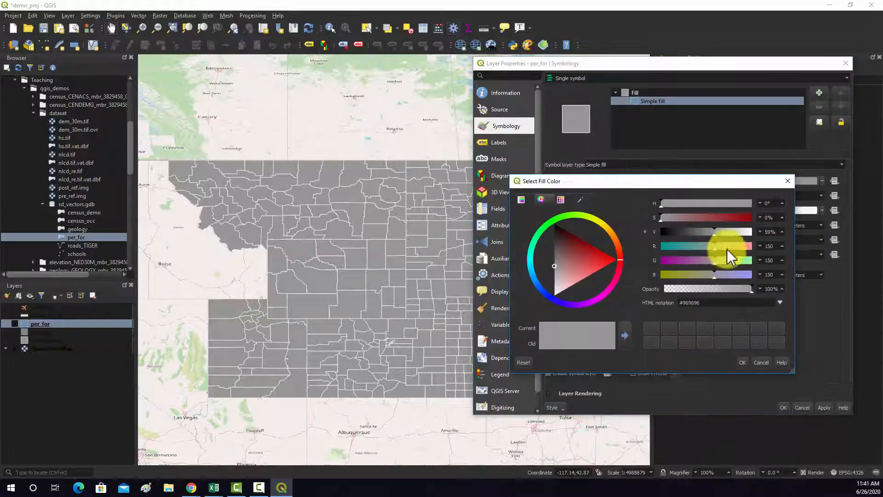
pyautogui.click(560, 200)
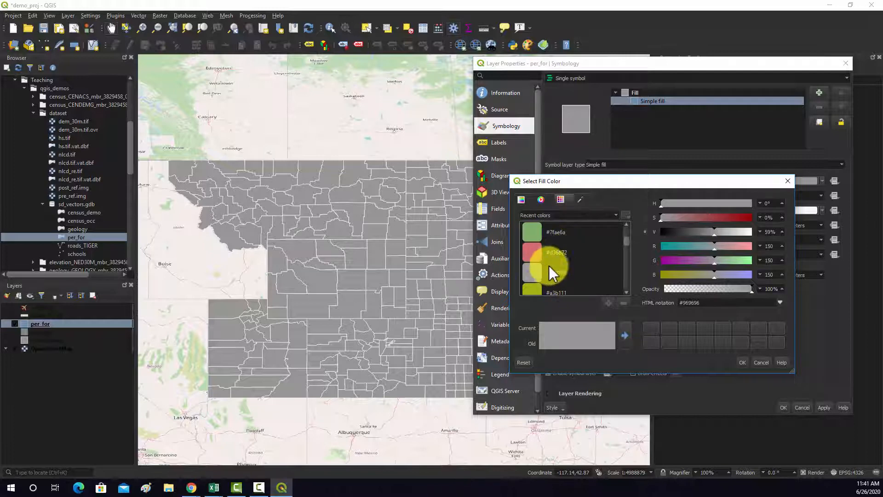
pyautogui.click(537, 235)
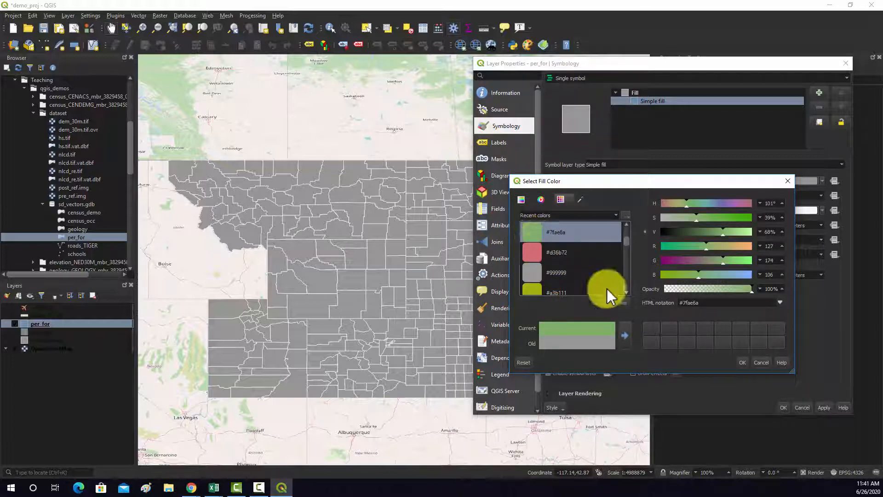
pyautogui.click(744, 363)
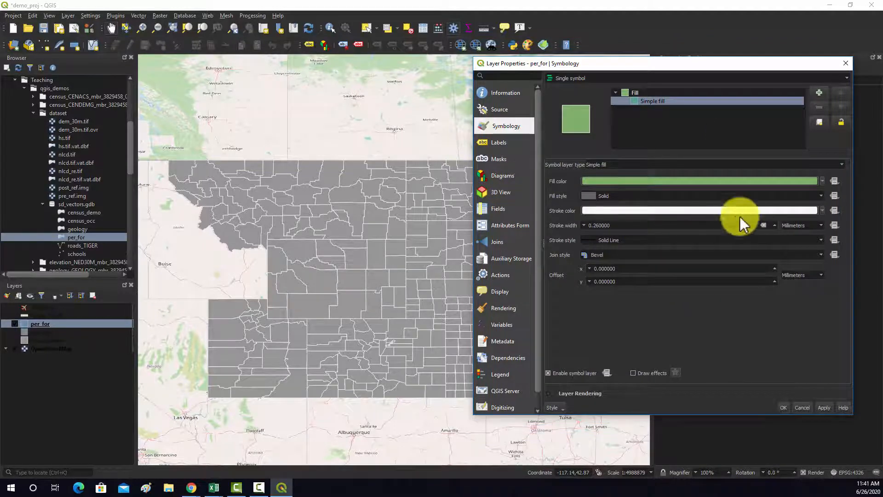
# - Give the per_for polygons a recent dark purple stroke 1.5 points wide and apply the symbol changes
pyautogui.click(823, 210)
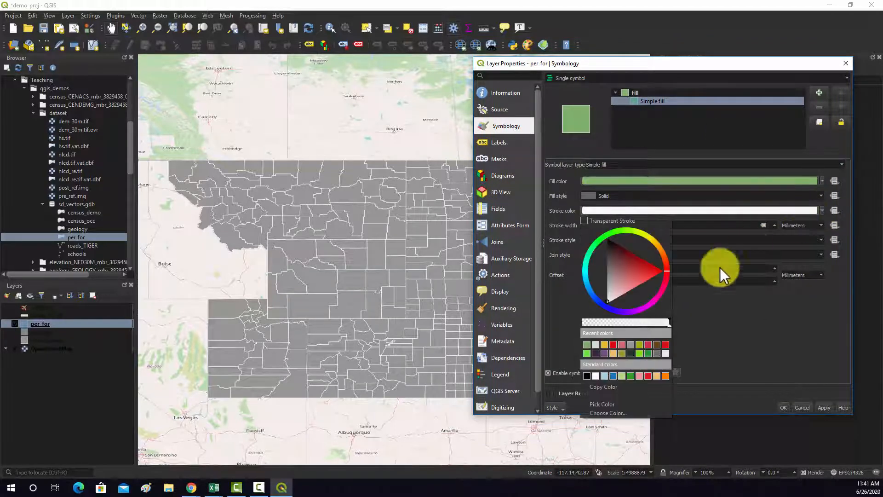
pyautogui.click(595, 353)
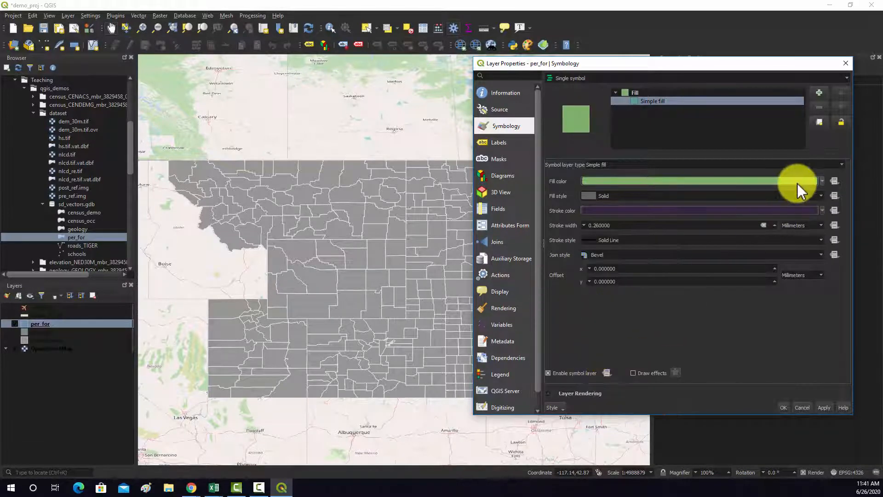
pyautogui.click(818, 225)
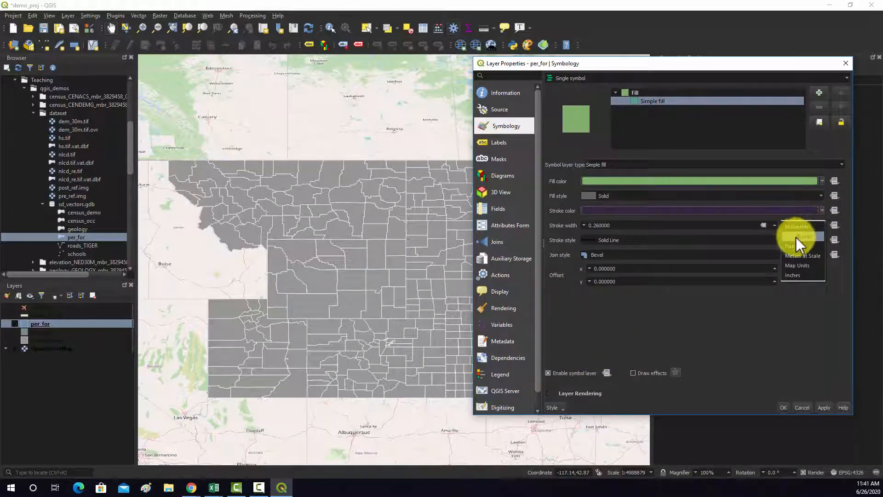
pyautogui.click(796, 257)
pyautogui.moveTo(654, 226); pyautogui.dragTo(506, 229)
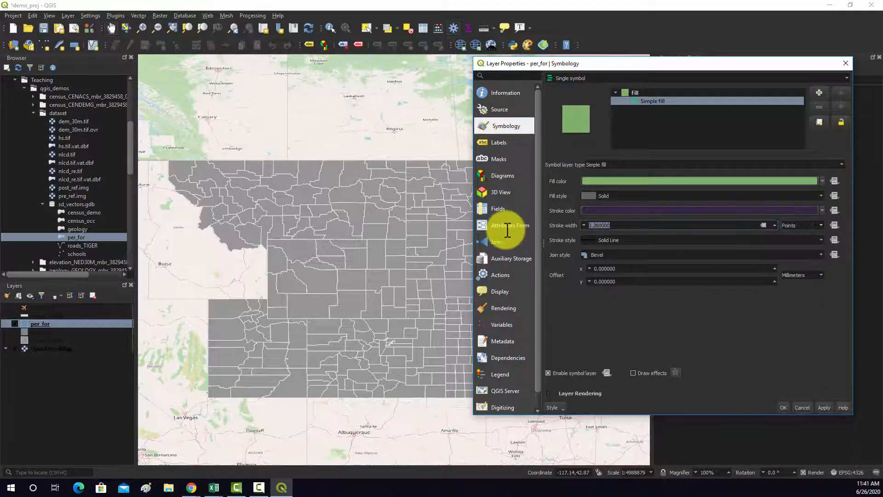
pyautogui.press('BackSpace')
pyautogui.write('1.5')
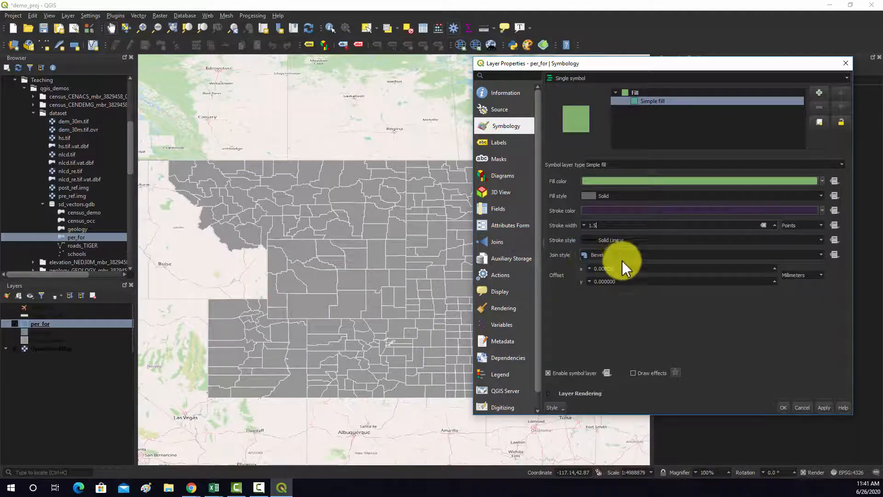
pyautogui.click(692, 314)
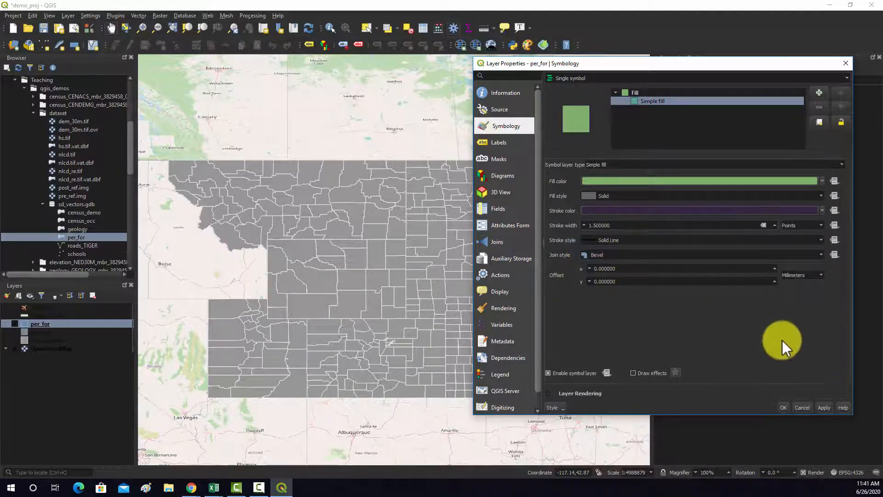
pyautogui.click(824, 407)
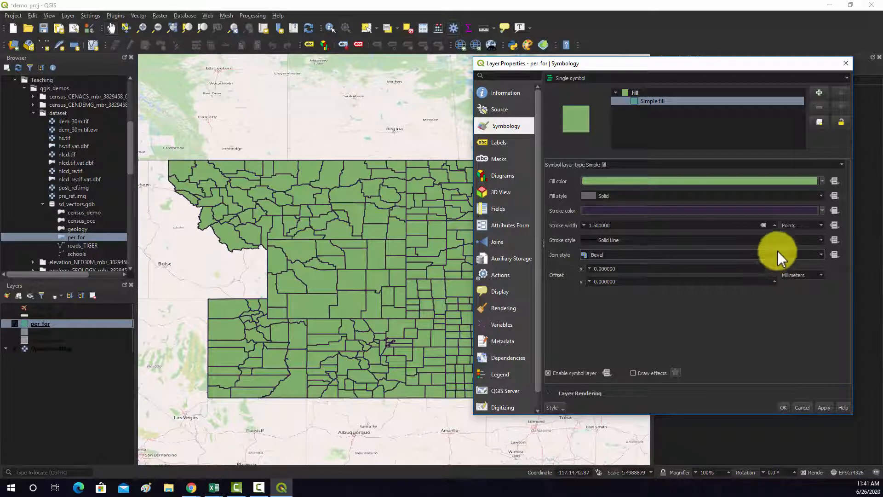
# - Set the per_for stroke style to No Pen and apply it
pyautogui.click(794, 243)
pyautogui.click(625, 246)
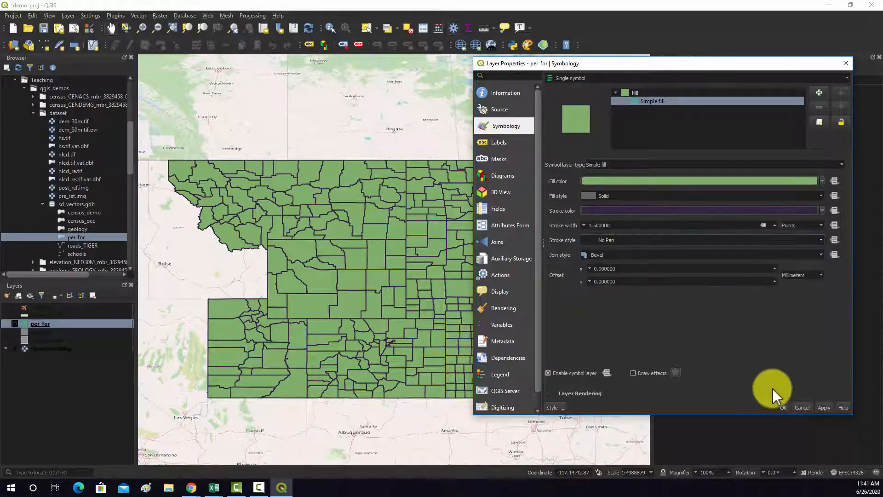
pyautogui.click(820, 408)
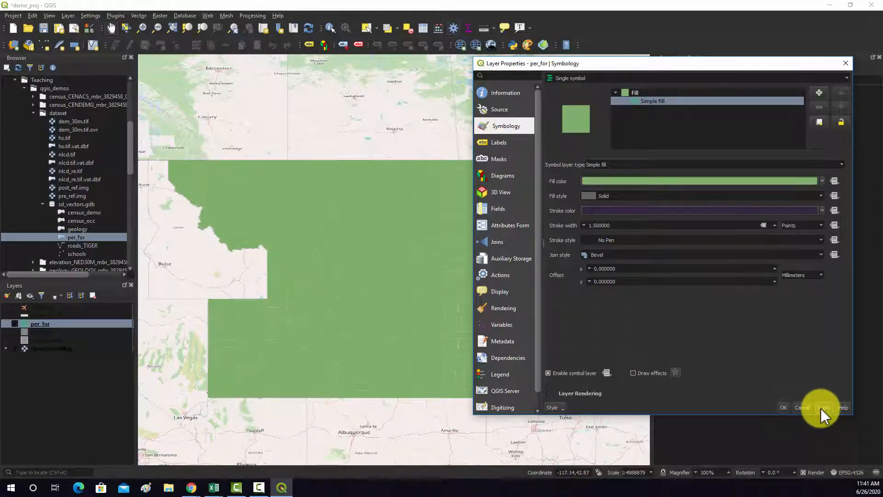
# - Return the per_for stroke style to Solid Line, then accept and close the layer properties
pyautogui.click(821, 238)
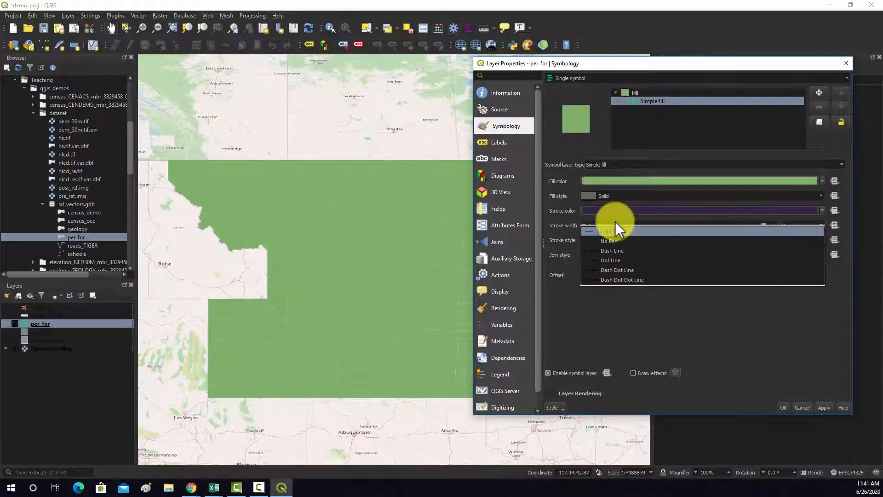
pyautogui.click(613, 223)
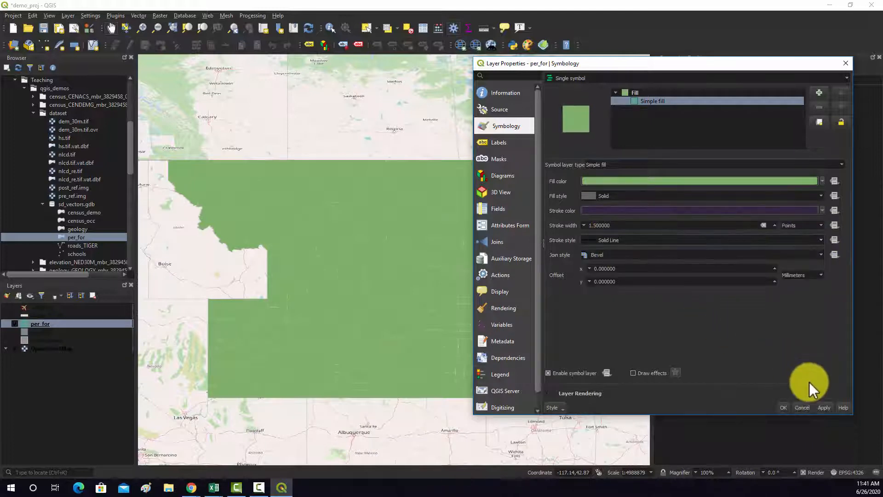
pyautogui.click(784, 407)
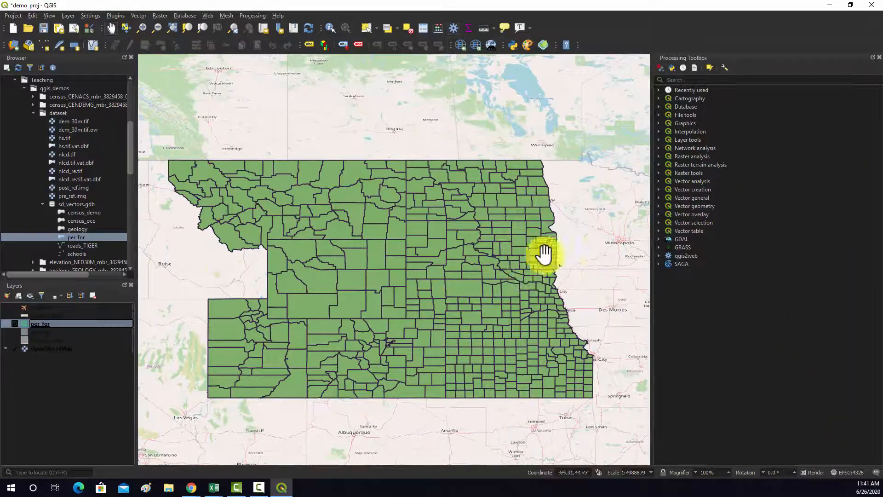
# - Reopen per_for's simple fill settings, set the fill style to No Brush, apply it and close the properties
pyautogui.rightClick(40, 324)
pyautogui.click(68, 472)
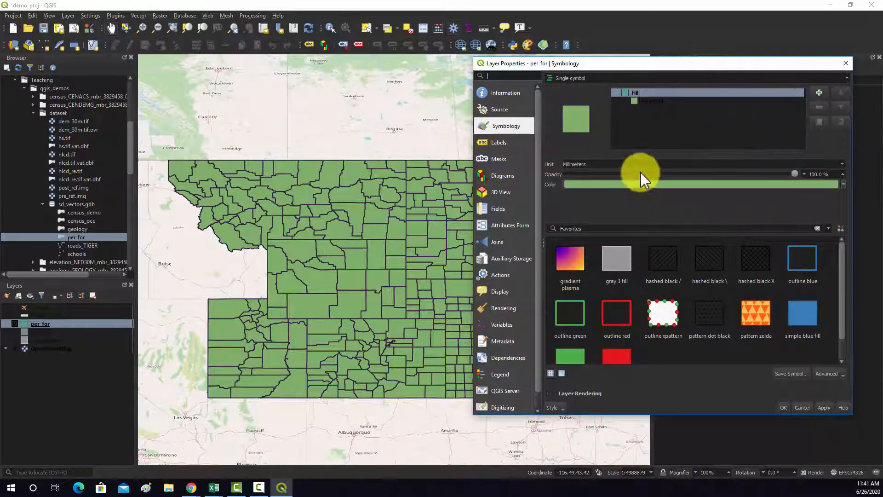
pyautogui.click(643, 101)
pyautogui.click(755, 197)
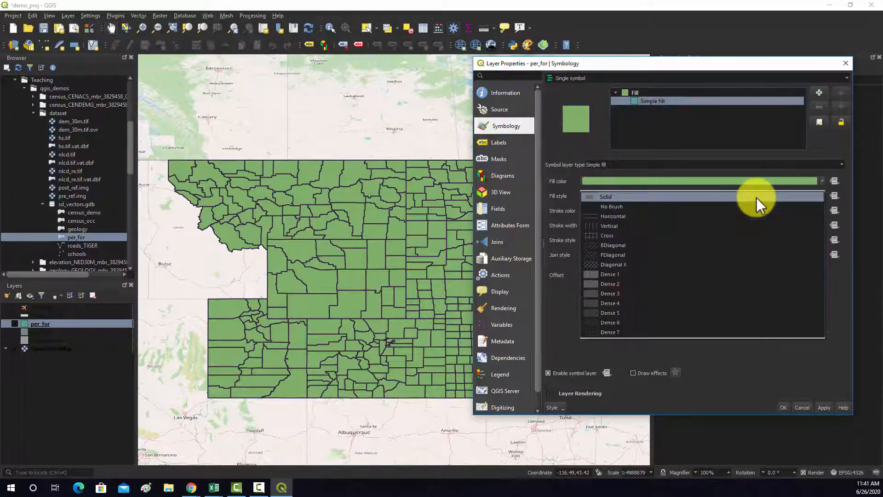
pyautogui.click(617, 208)
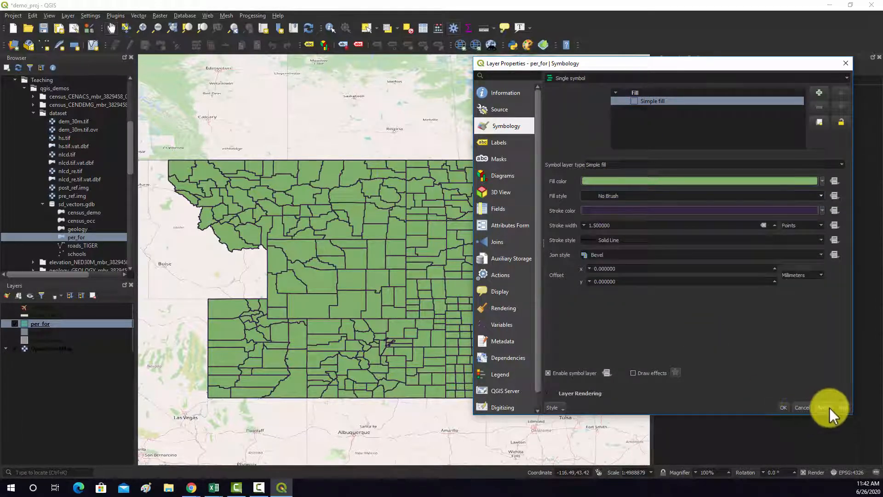
pyautogui.click(826, 407)
pyautogui.click(778, 406)
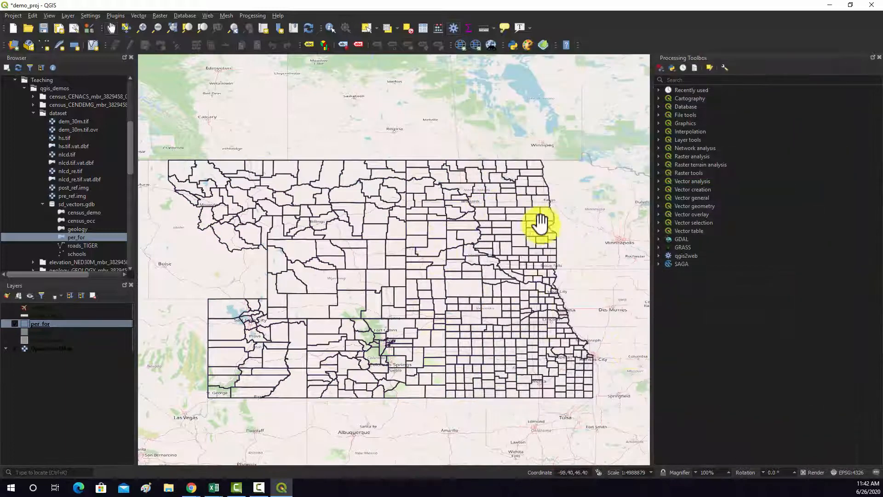